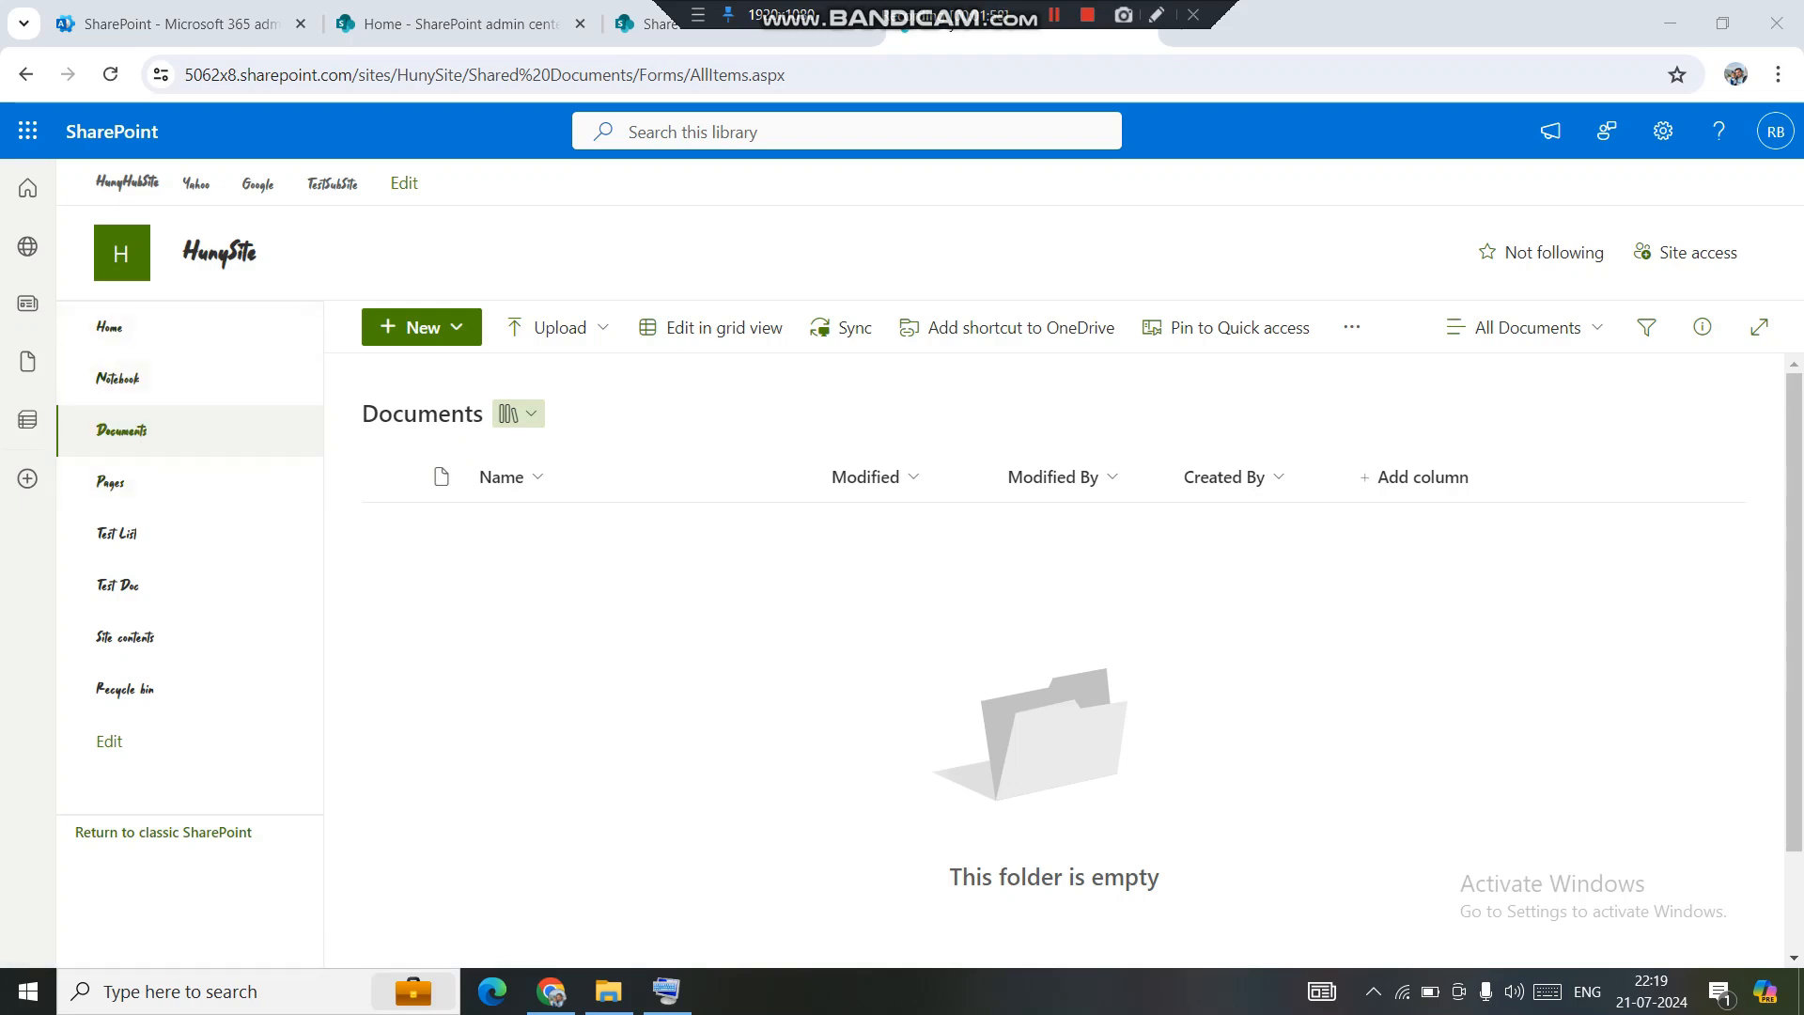
Open the empty HunySite Documents library and show its New menu.
click(123, 431)
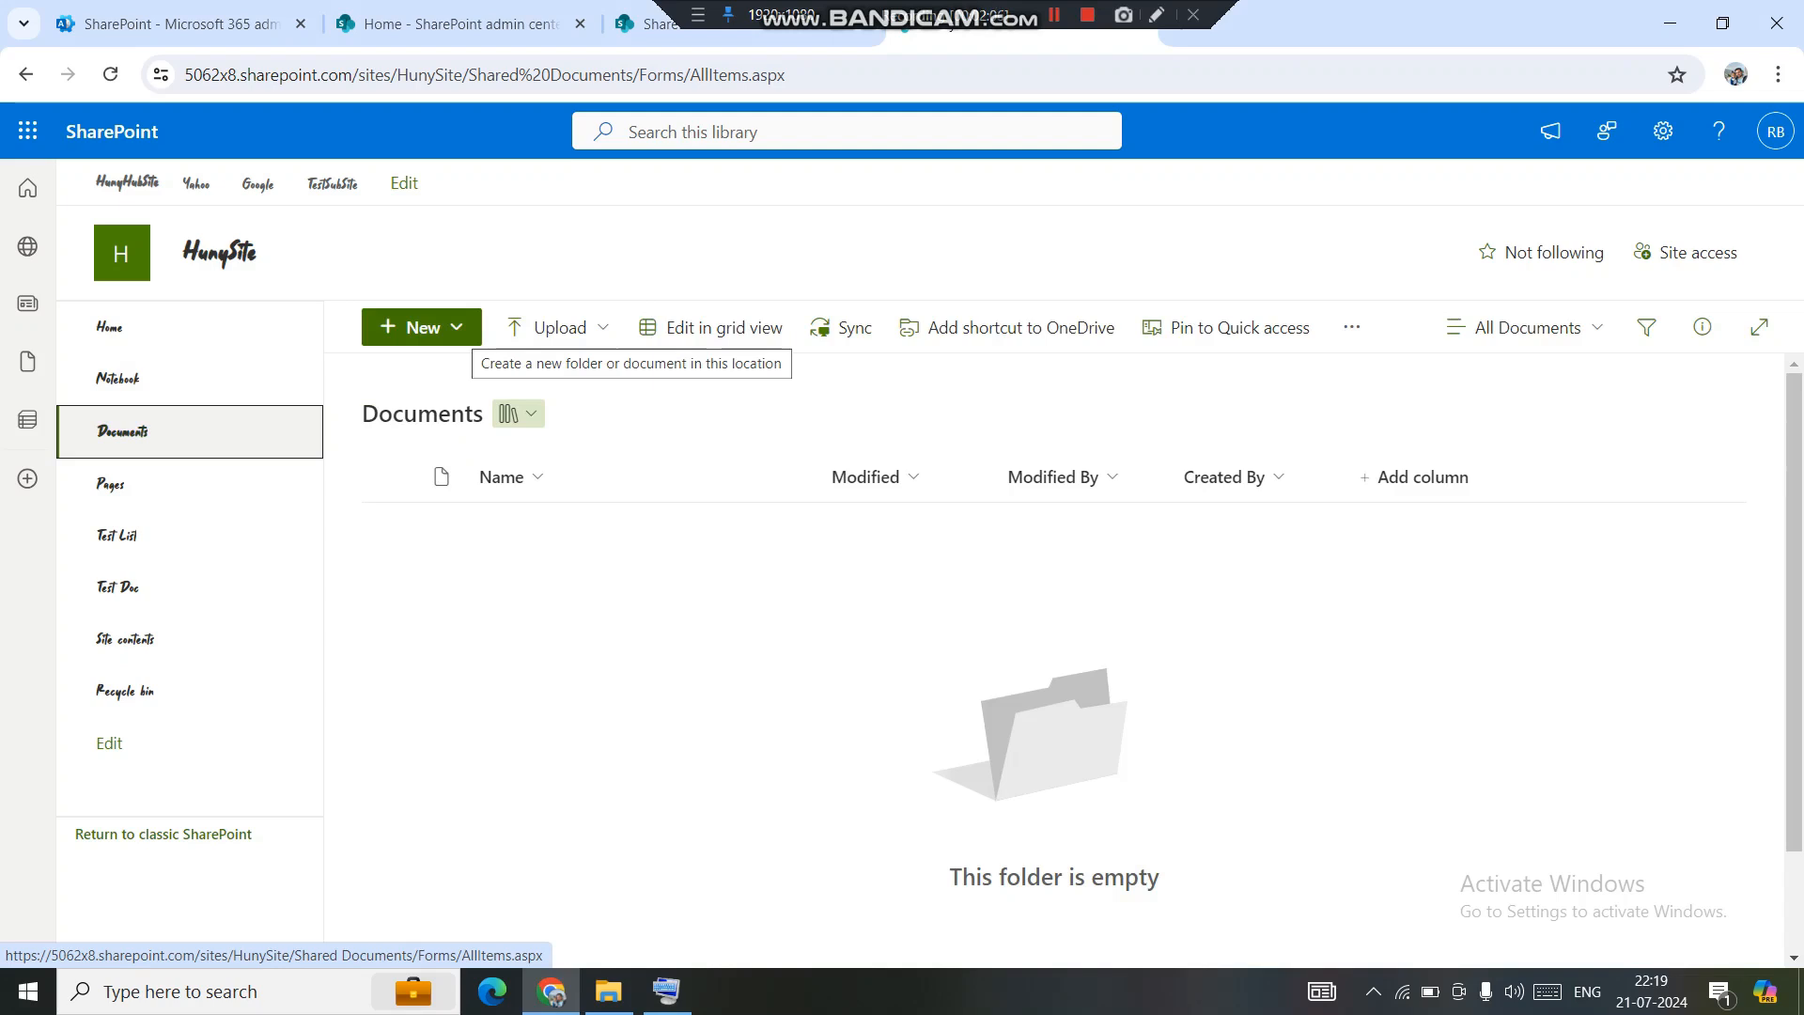
click(423, 327)
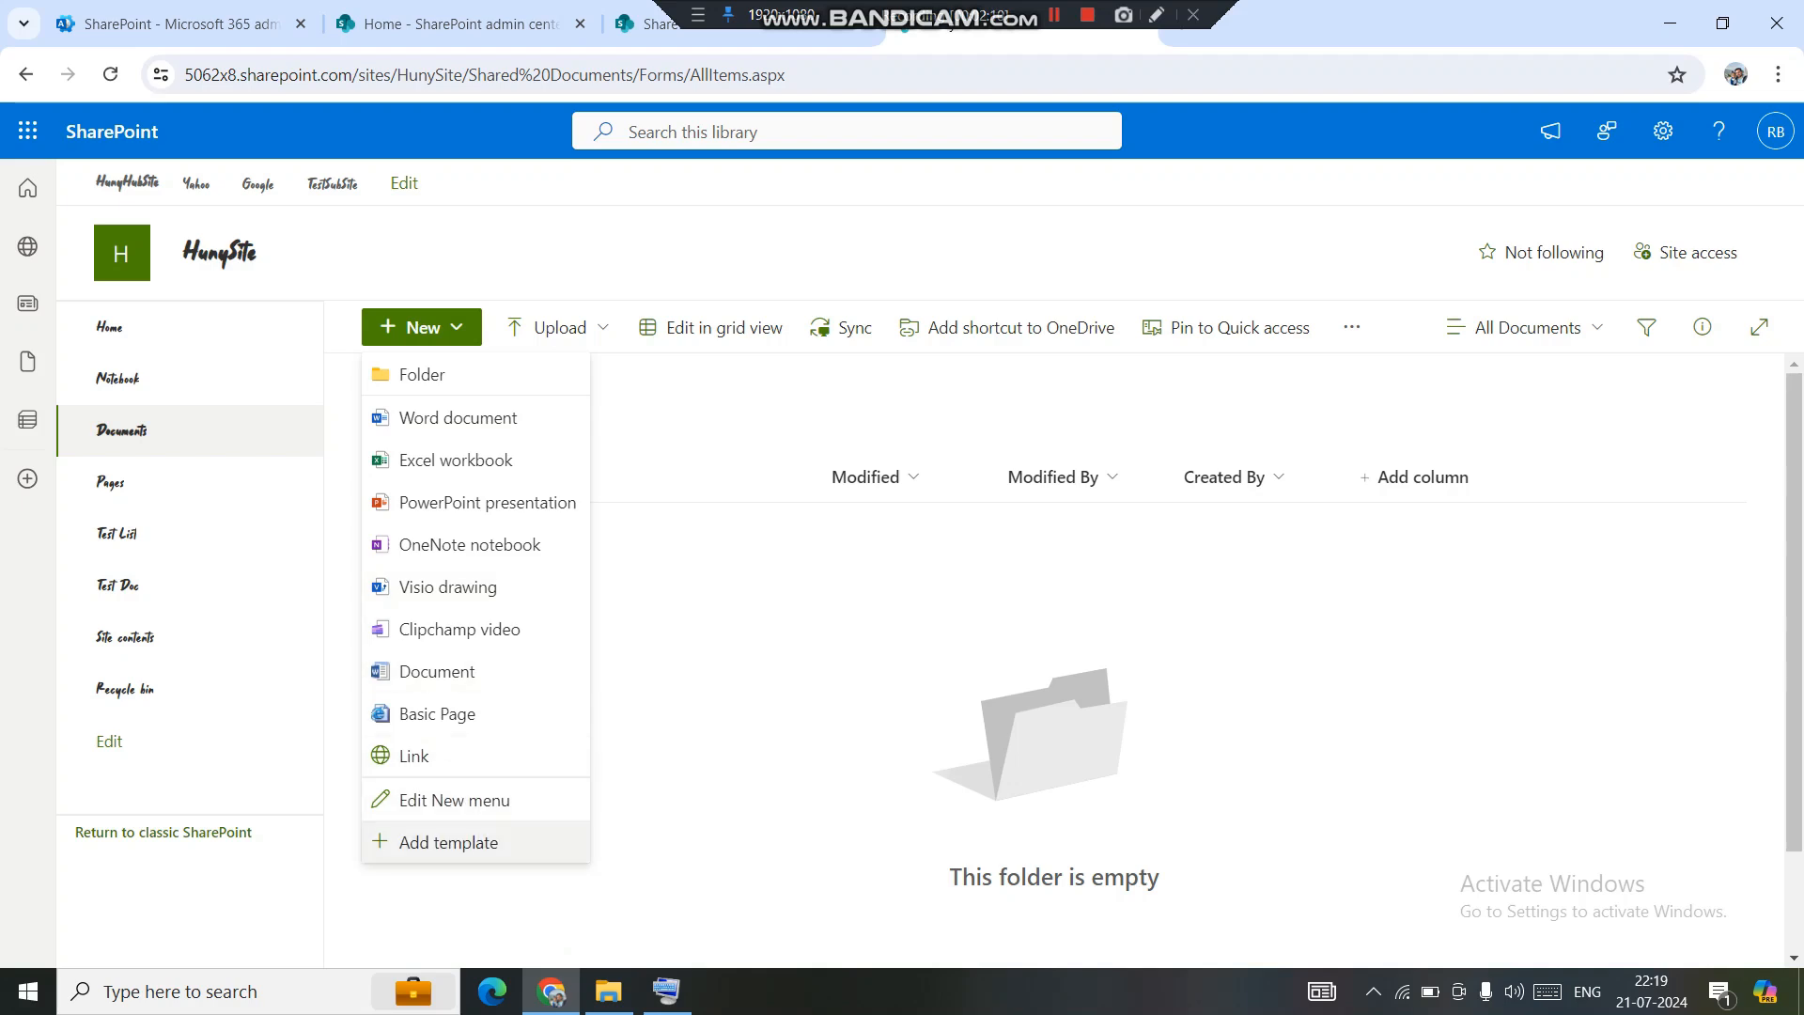
Upload CType.docx as a New-menu template, replacing the existing file of that name.
click(448, 843)
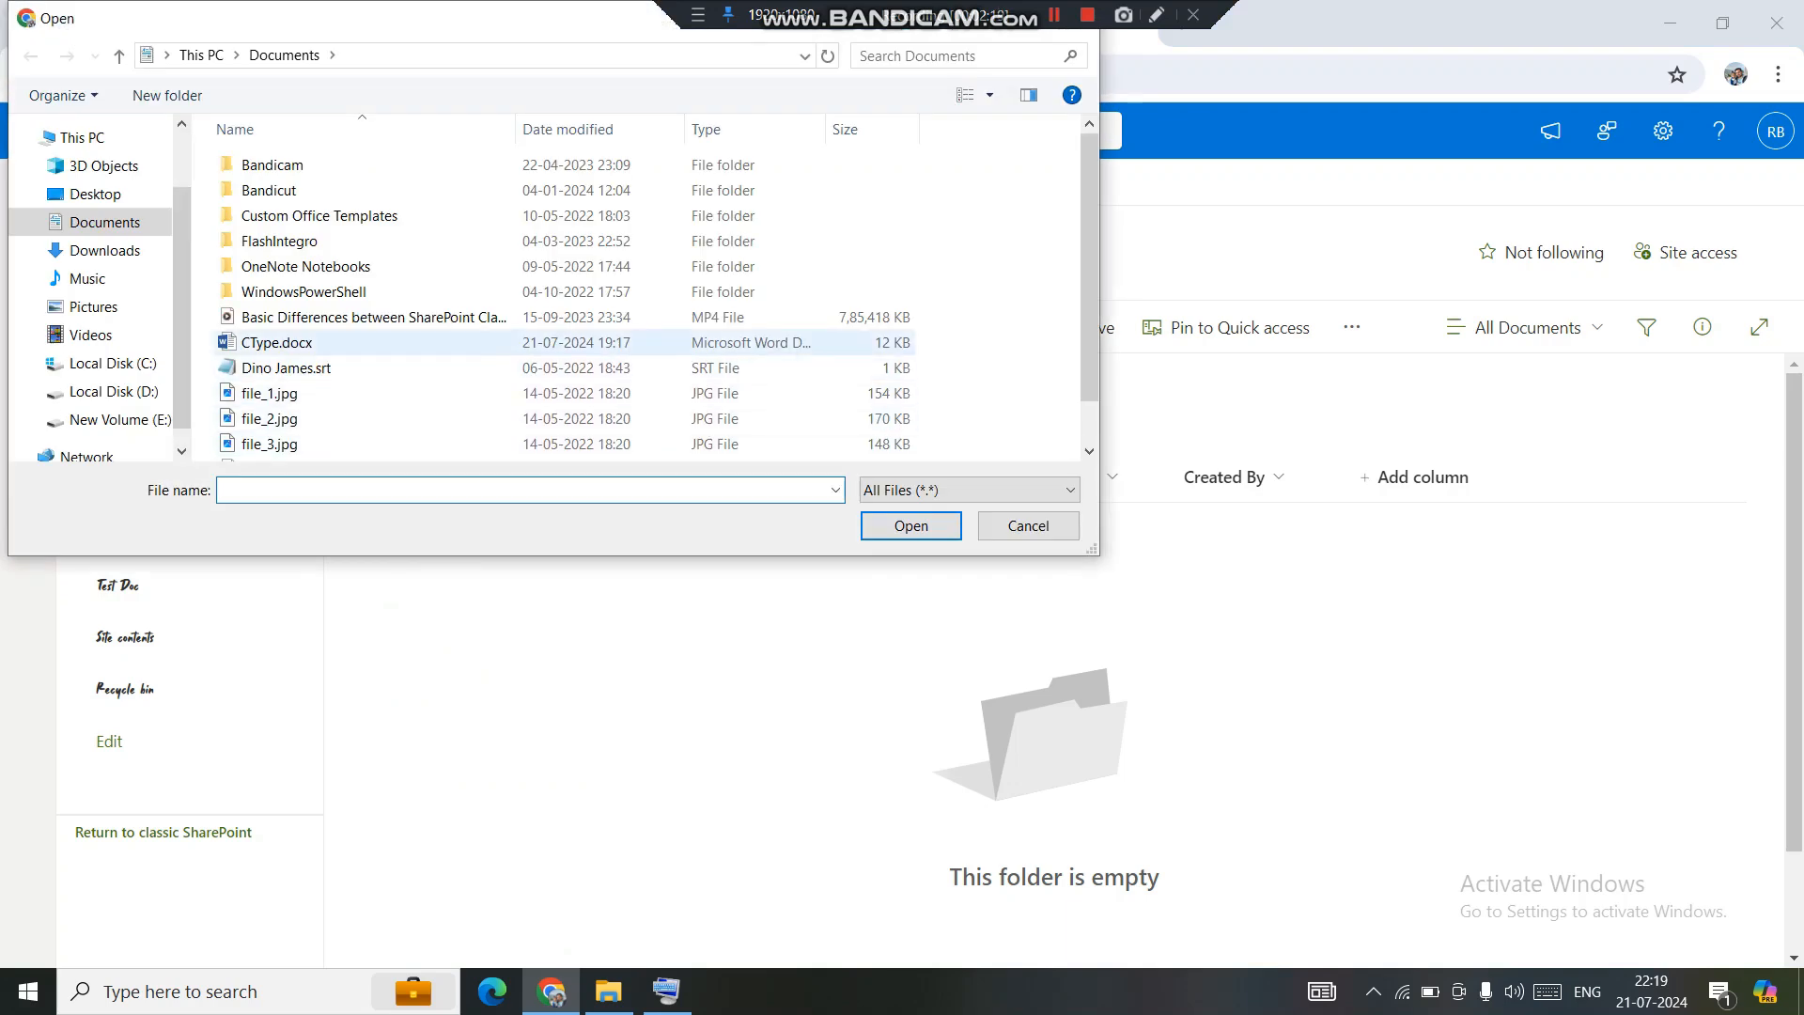
click(276, 342)
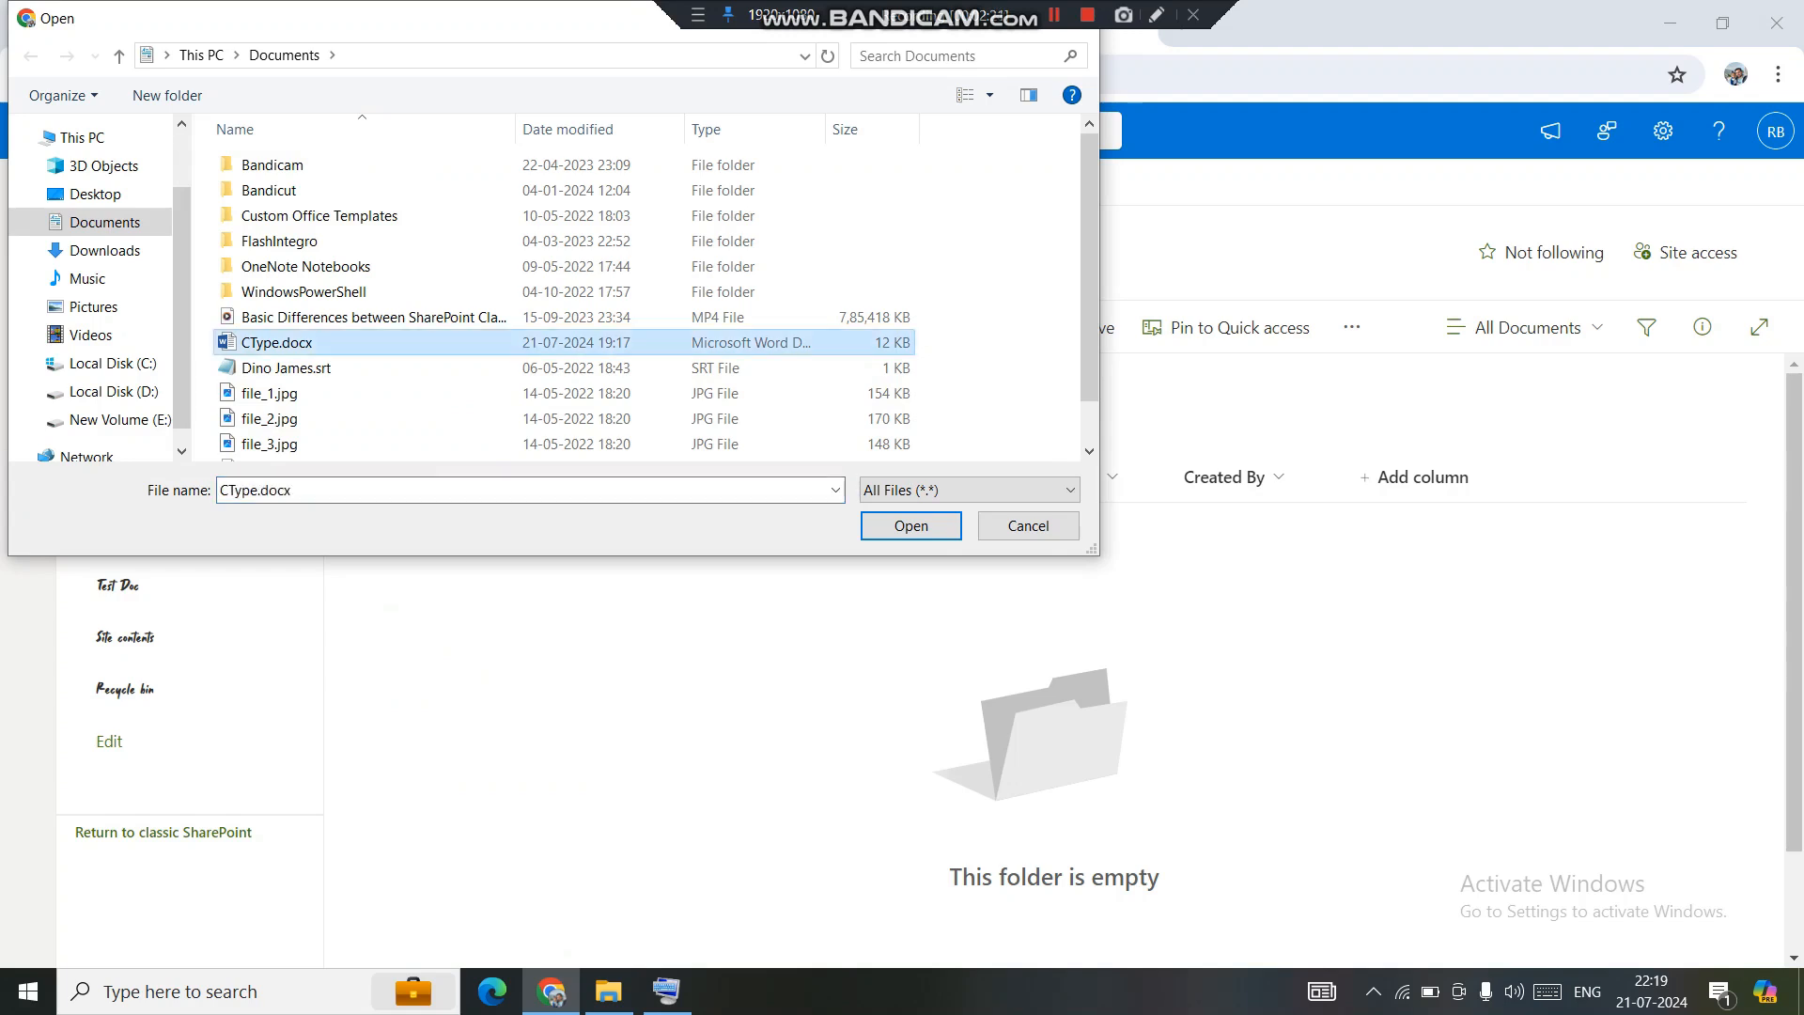
double_click(276, 343)
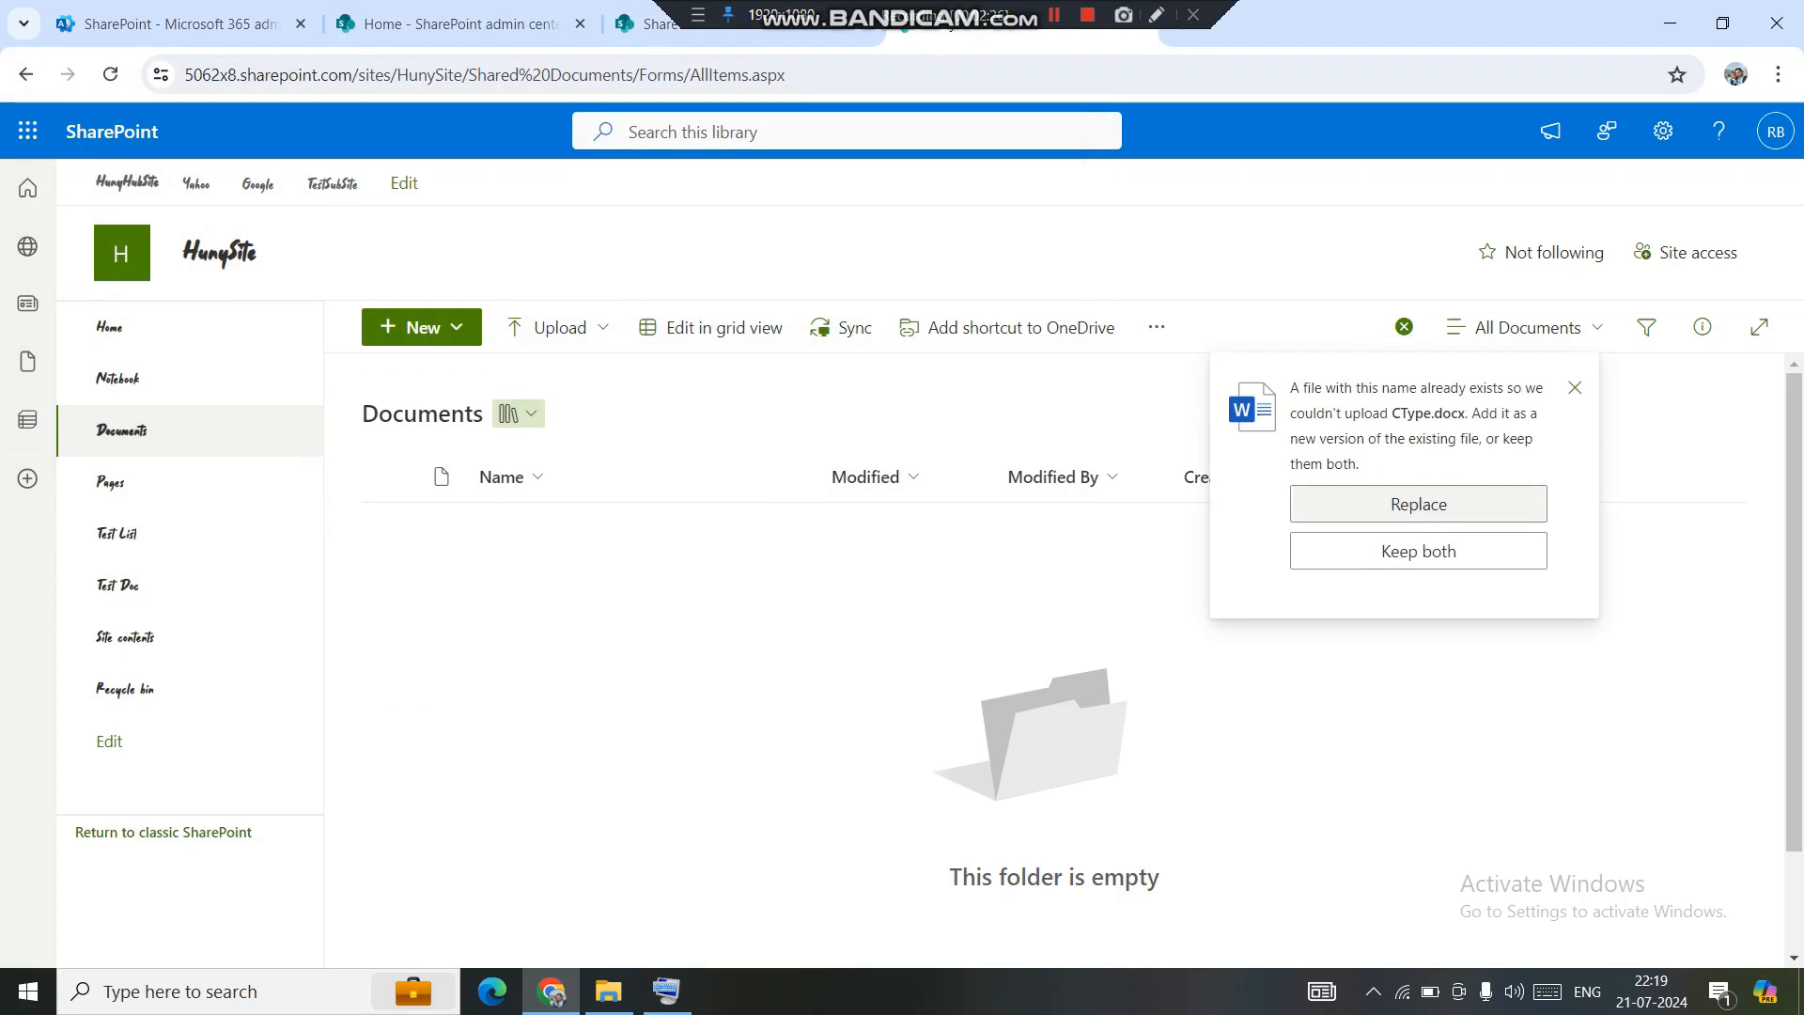
click(1417, 504)
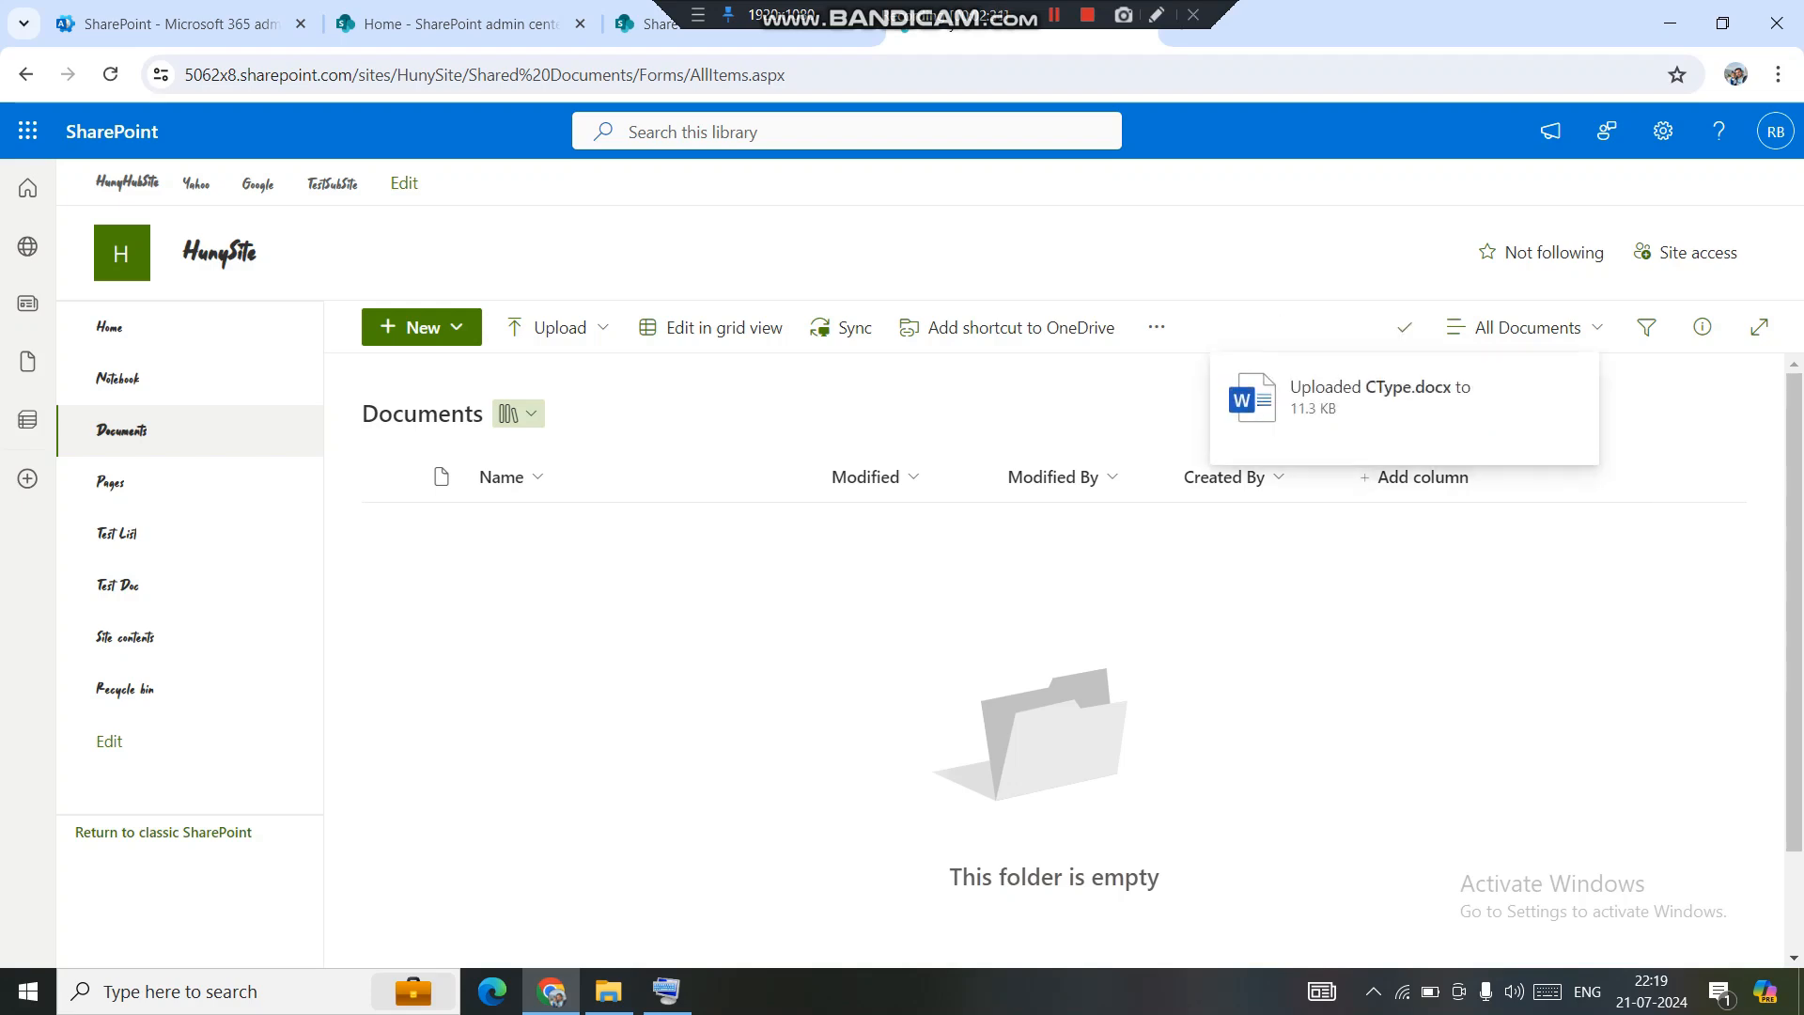
Create a document from CType and fill in a name, Age 30, DOB Oct and MOM test.
click(422, 327)
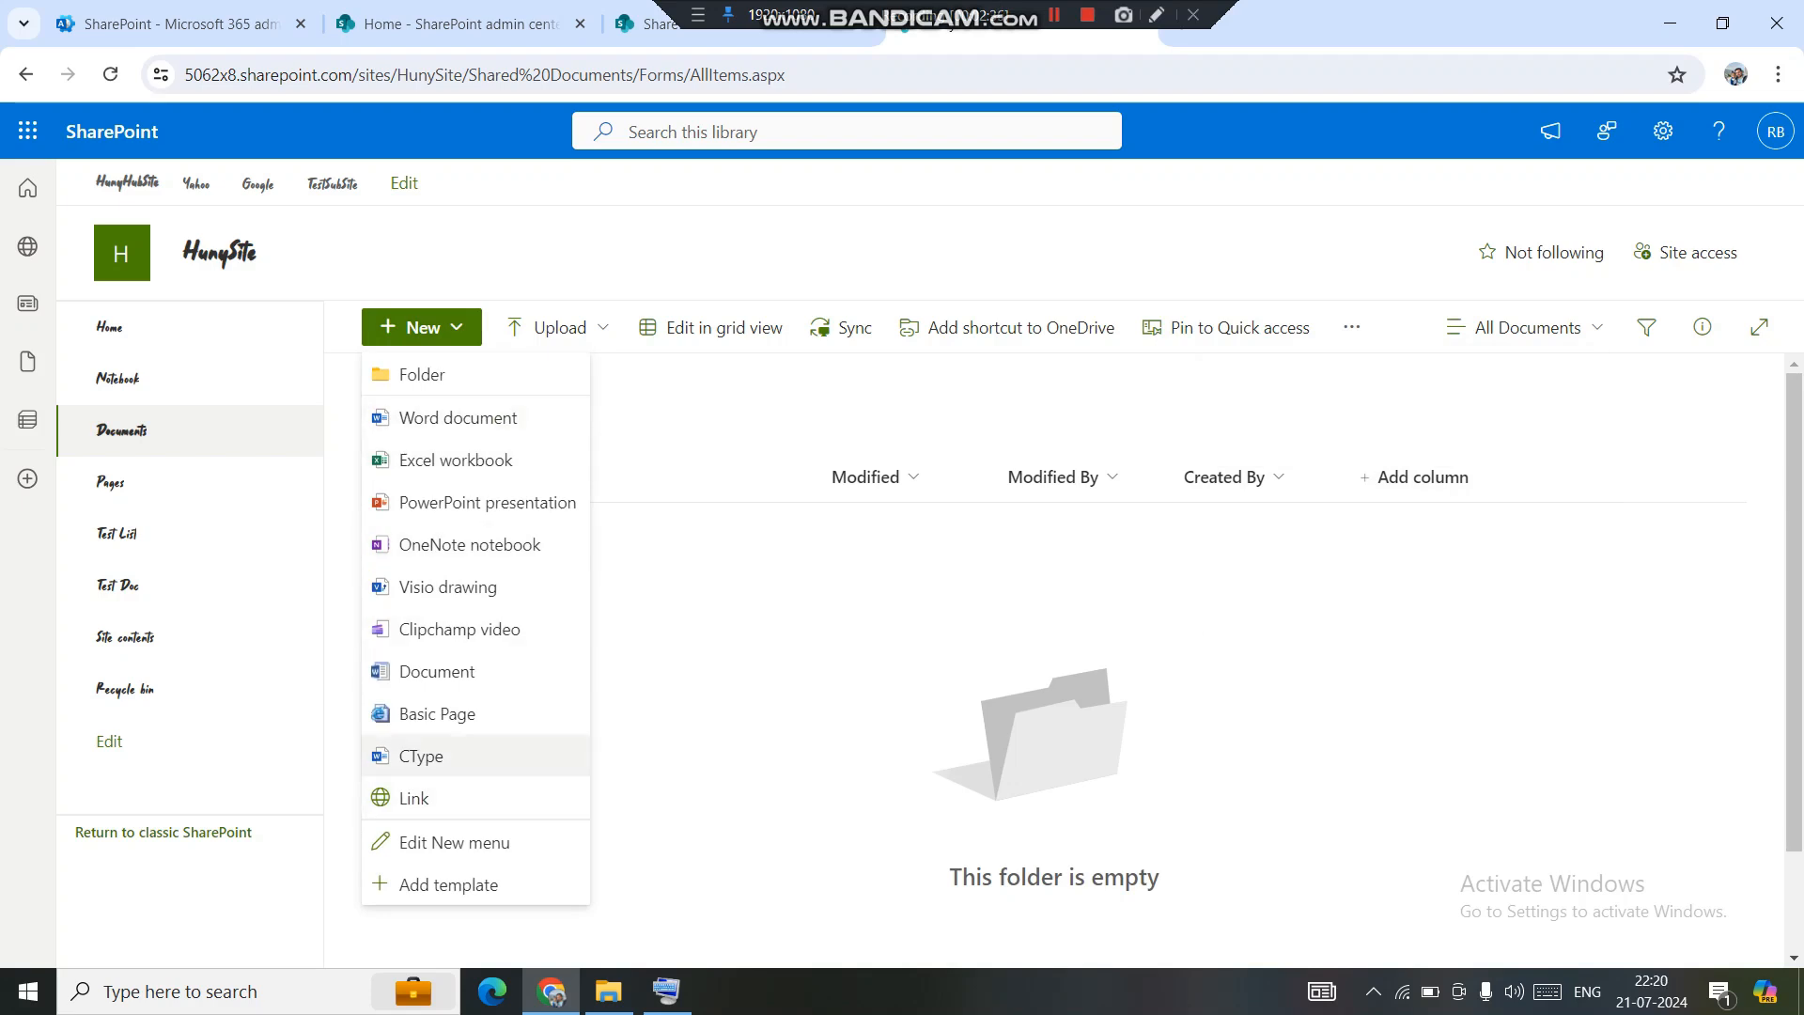
click(421, 755)
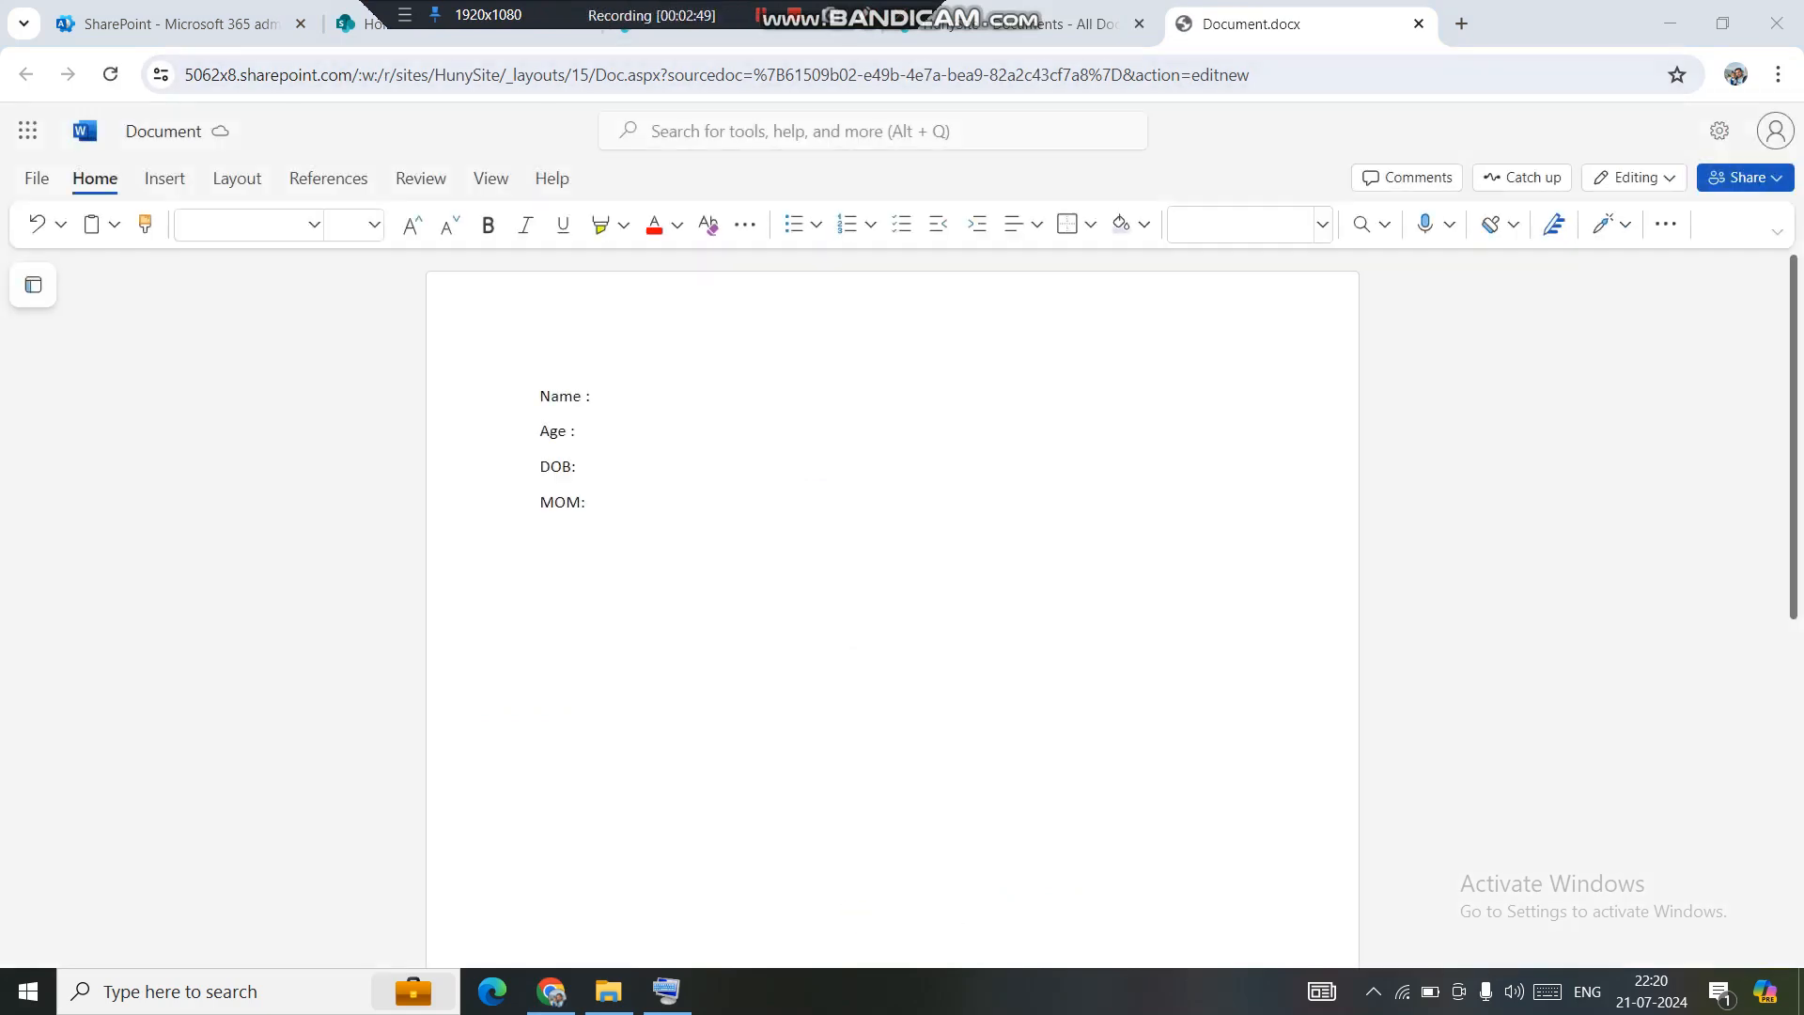
click(594, 396)
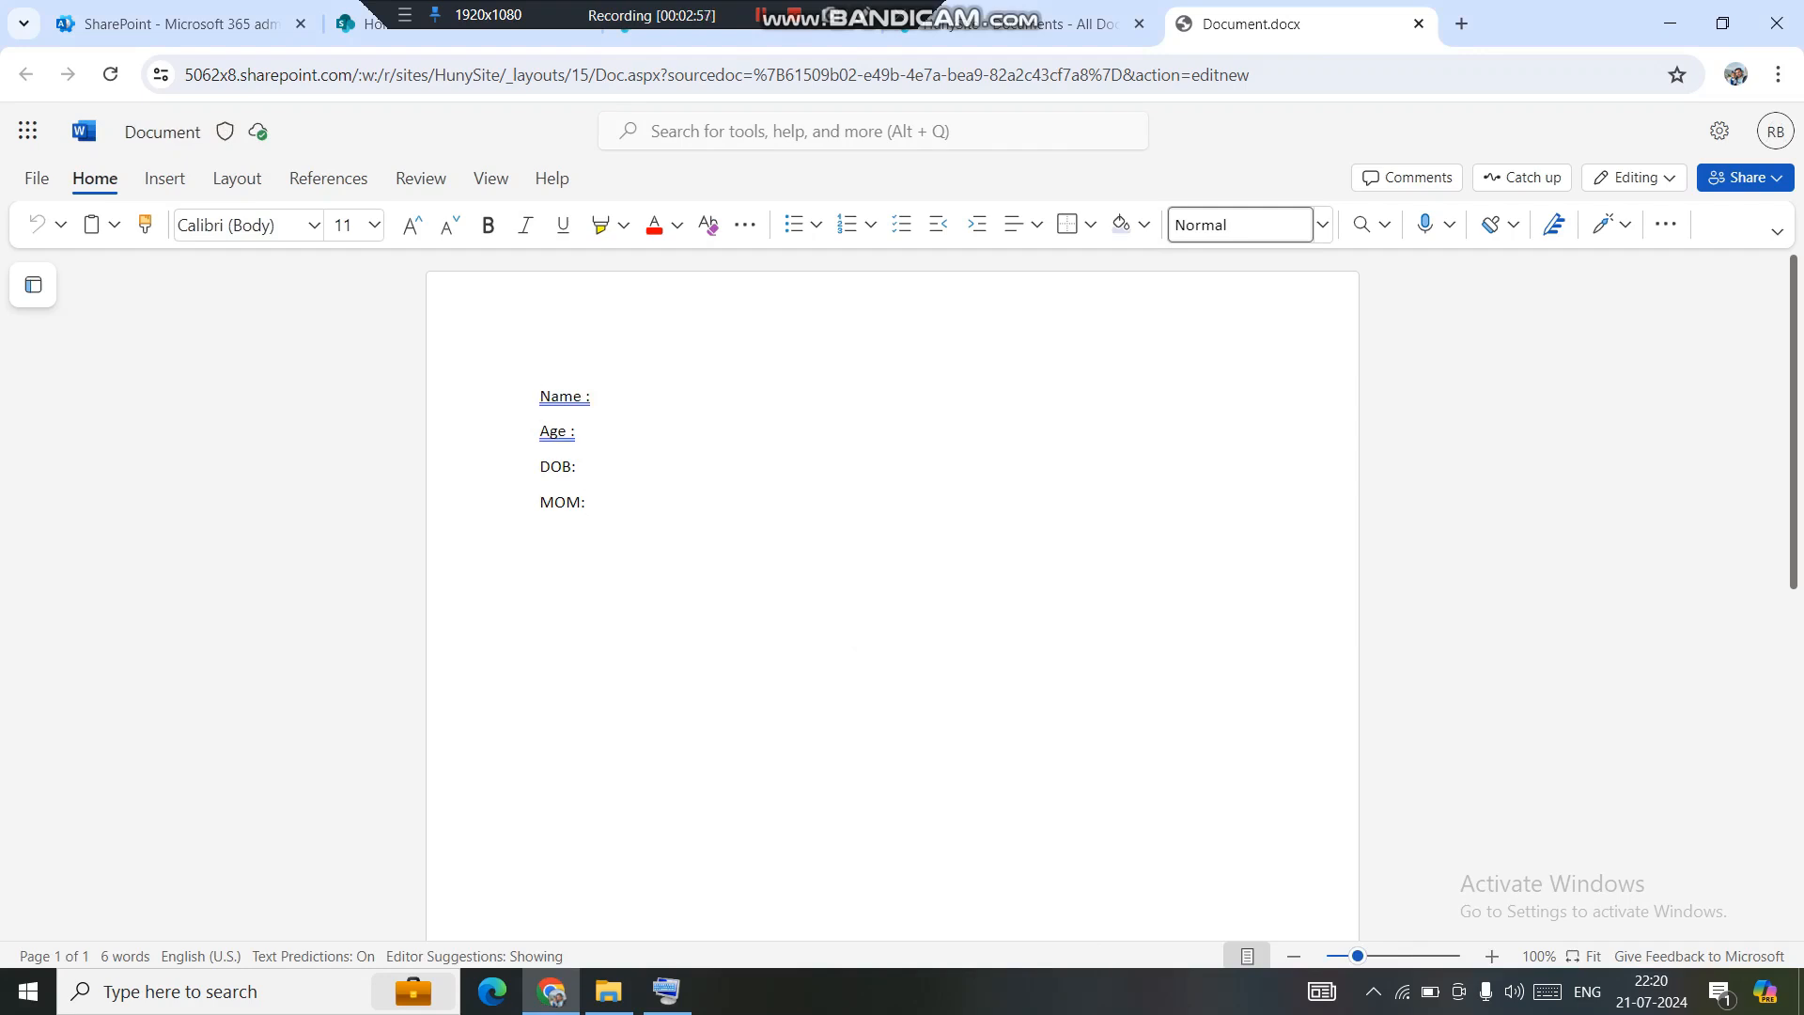
text(Rahul)
click(574, 430)
text(30)
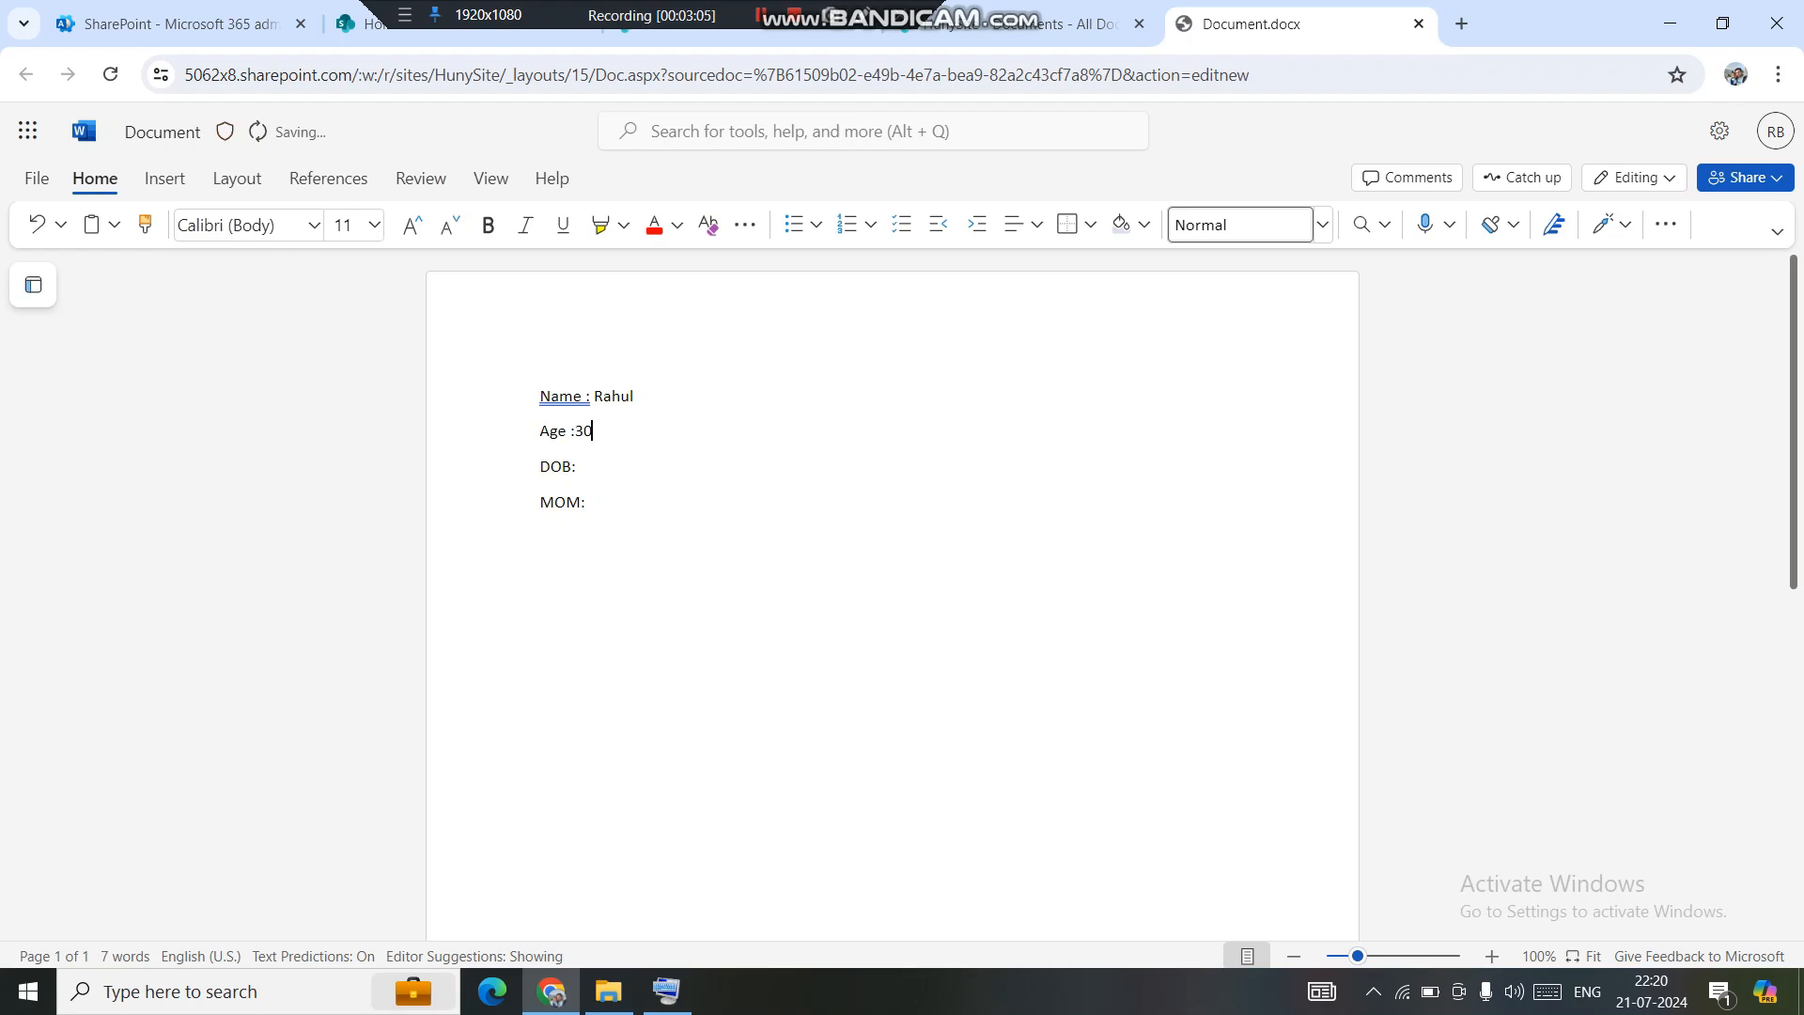
text(Oct)
text(te)
text(st)
click(1419, 23)
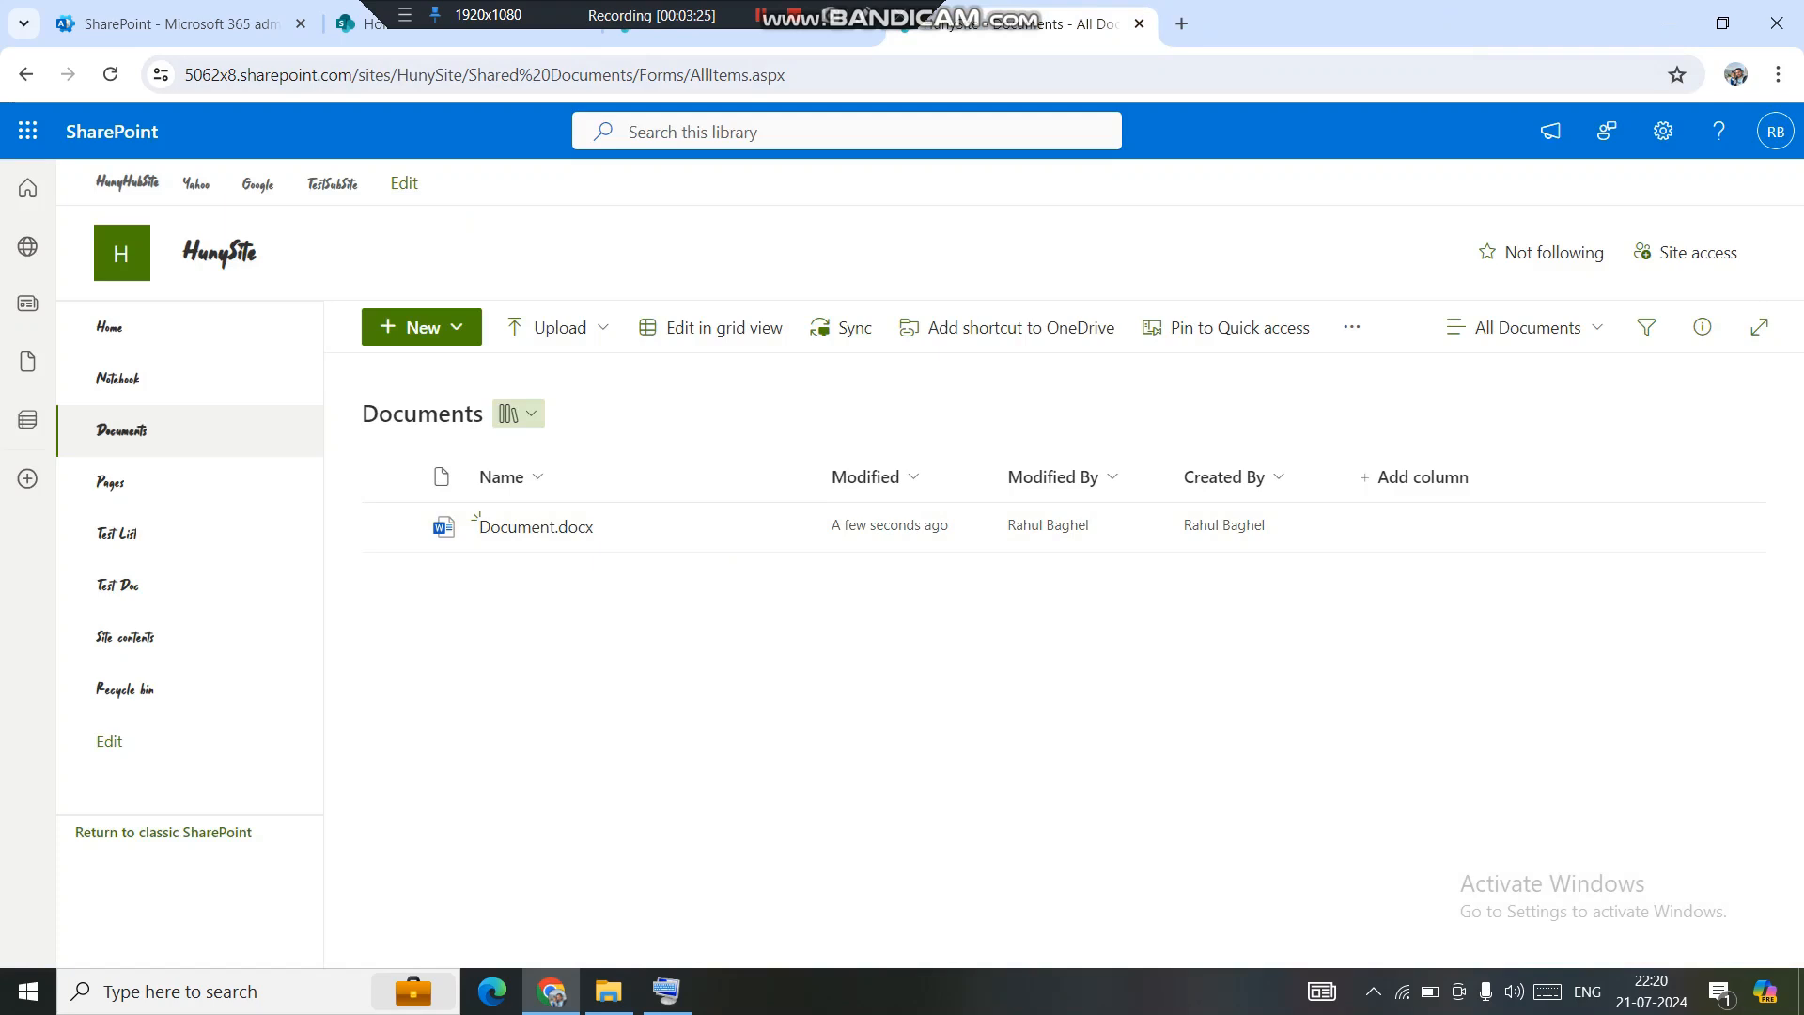
Reload the library so Document.docx appears, and reopen the New menu.
click(110, 74)
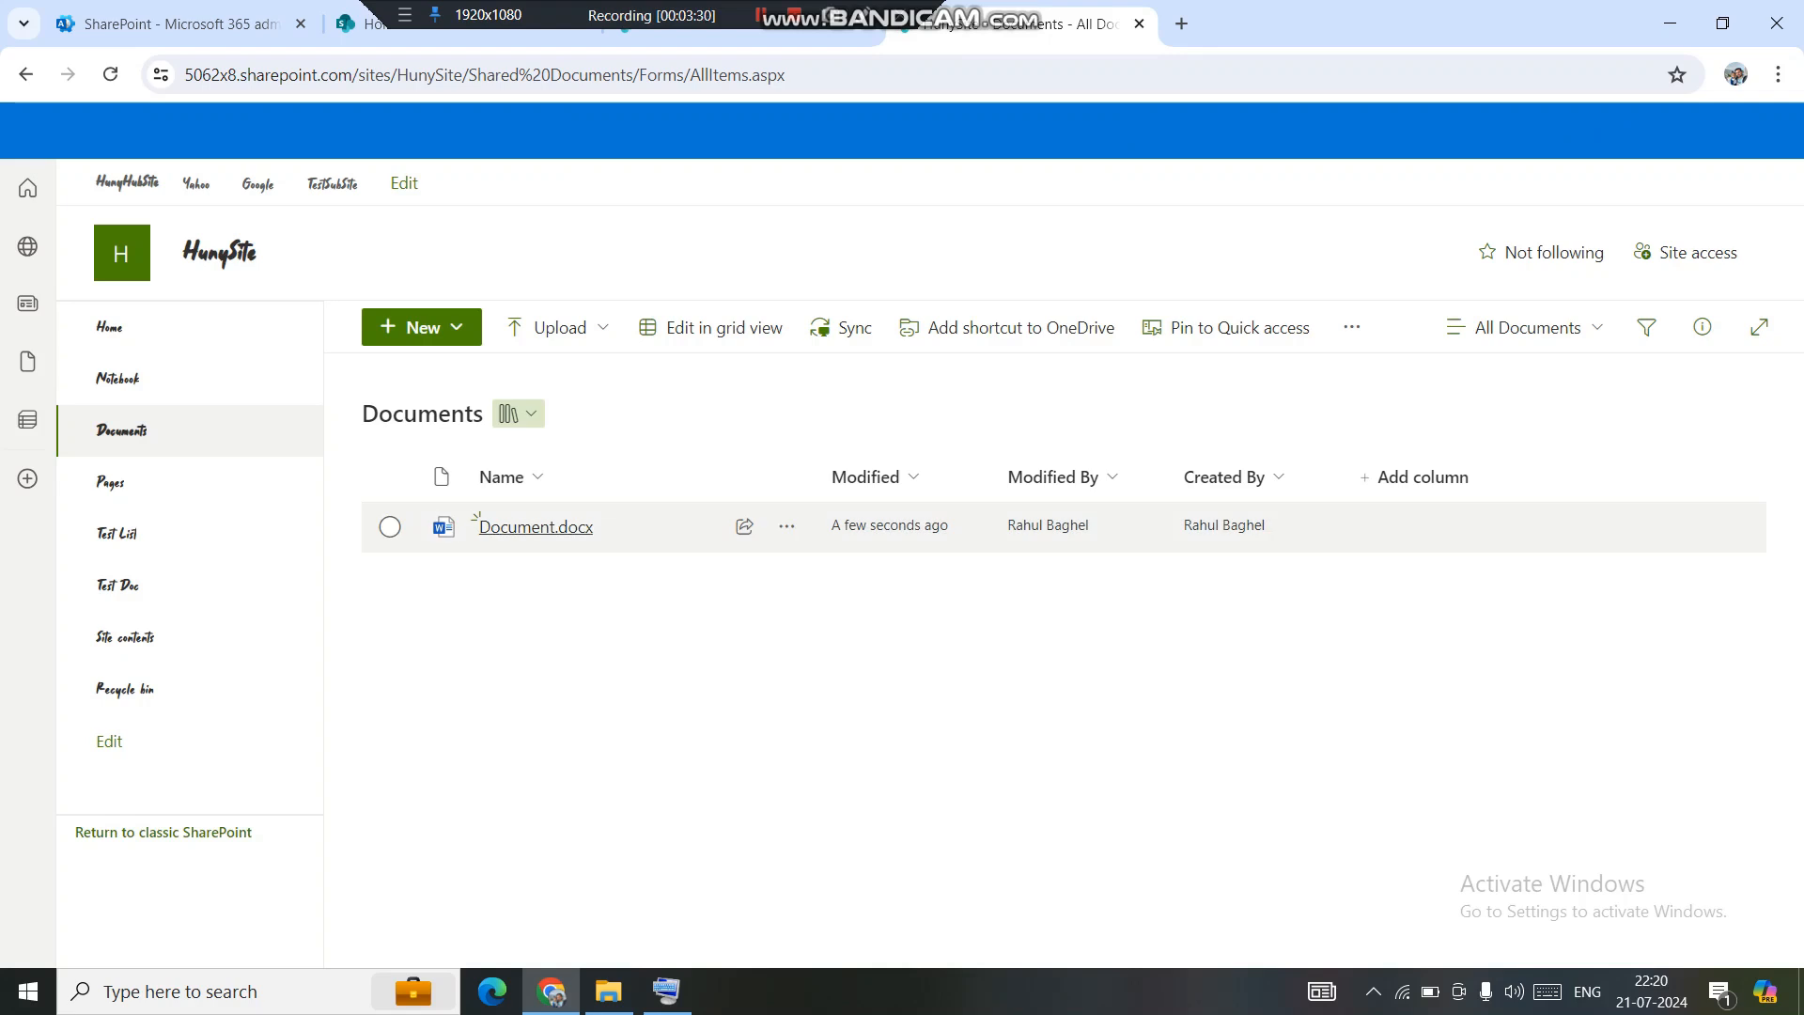
mouse_move(536, 527)
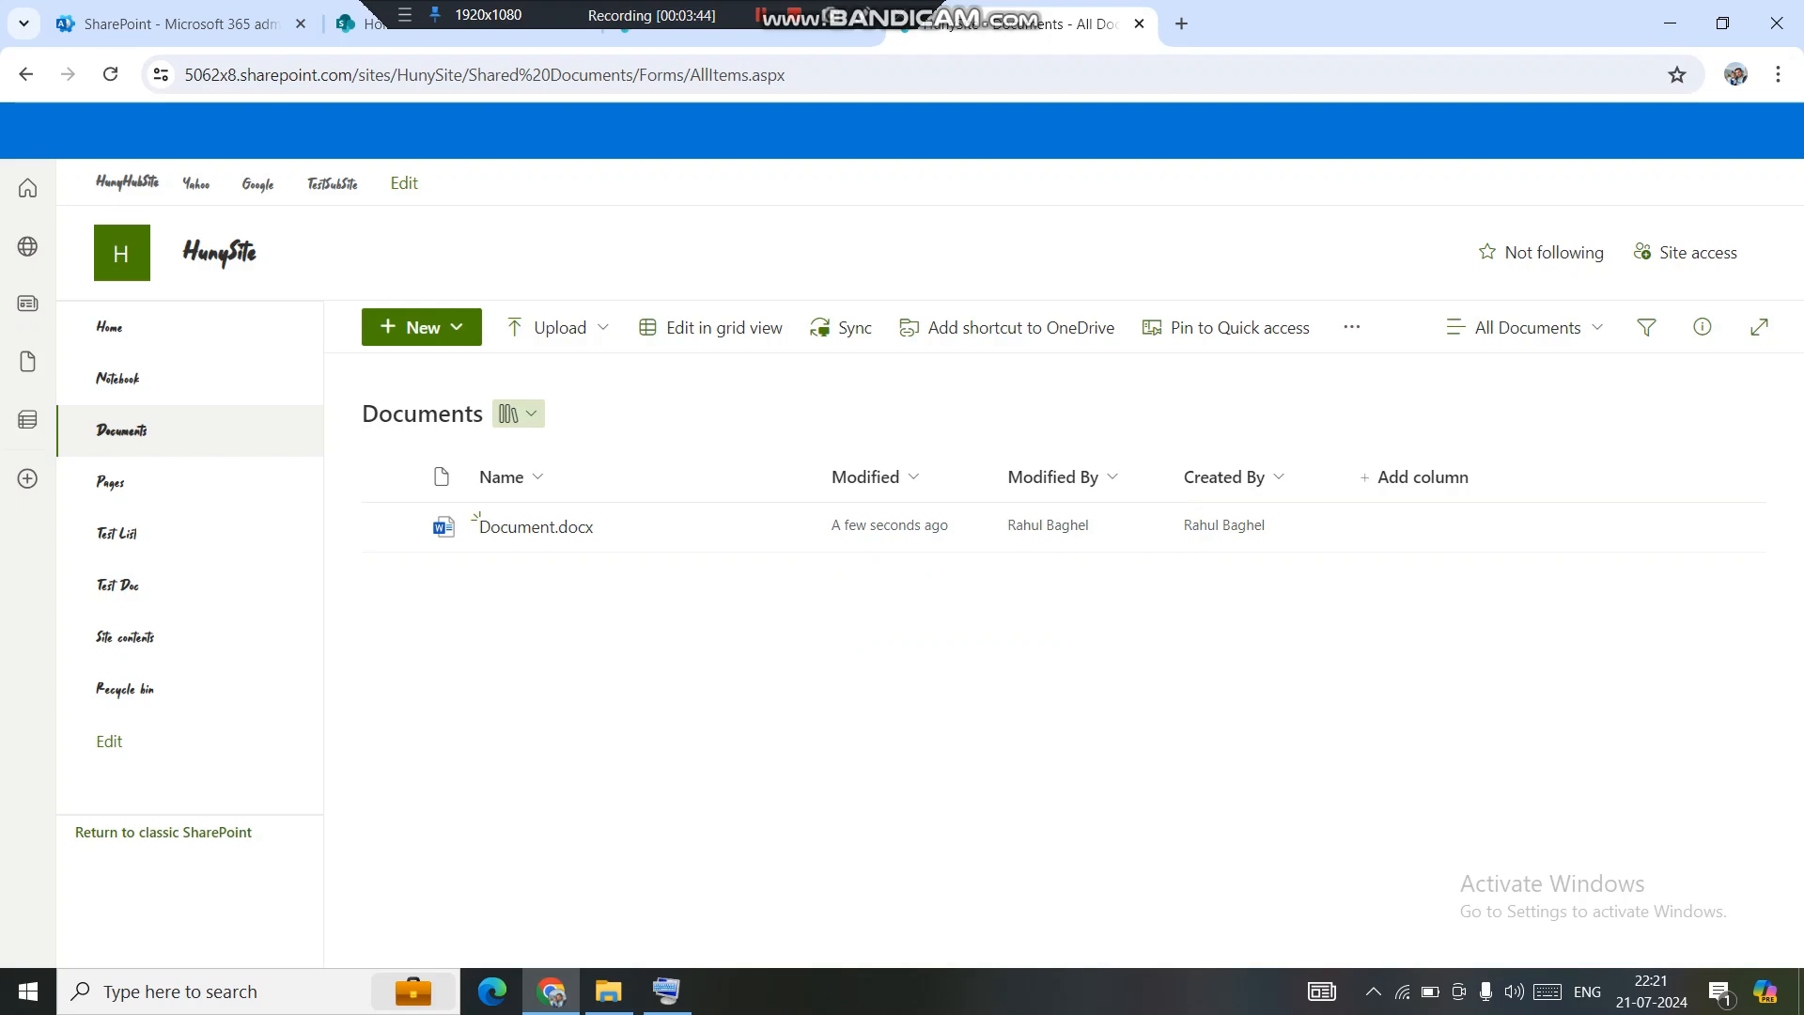
click(421, 327)
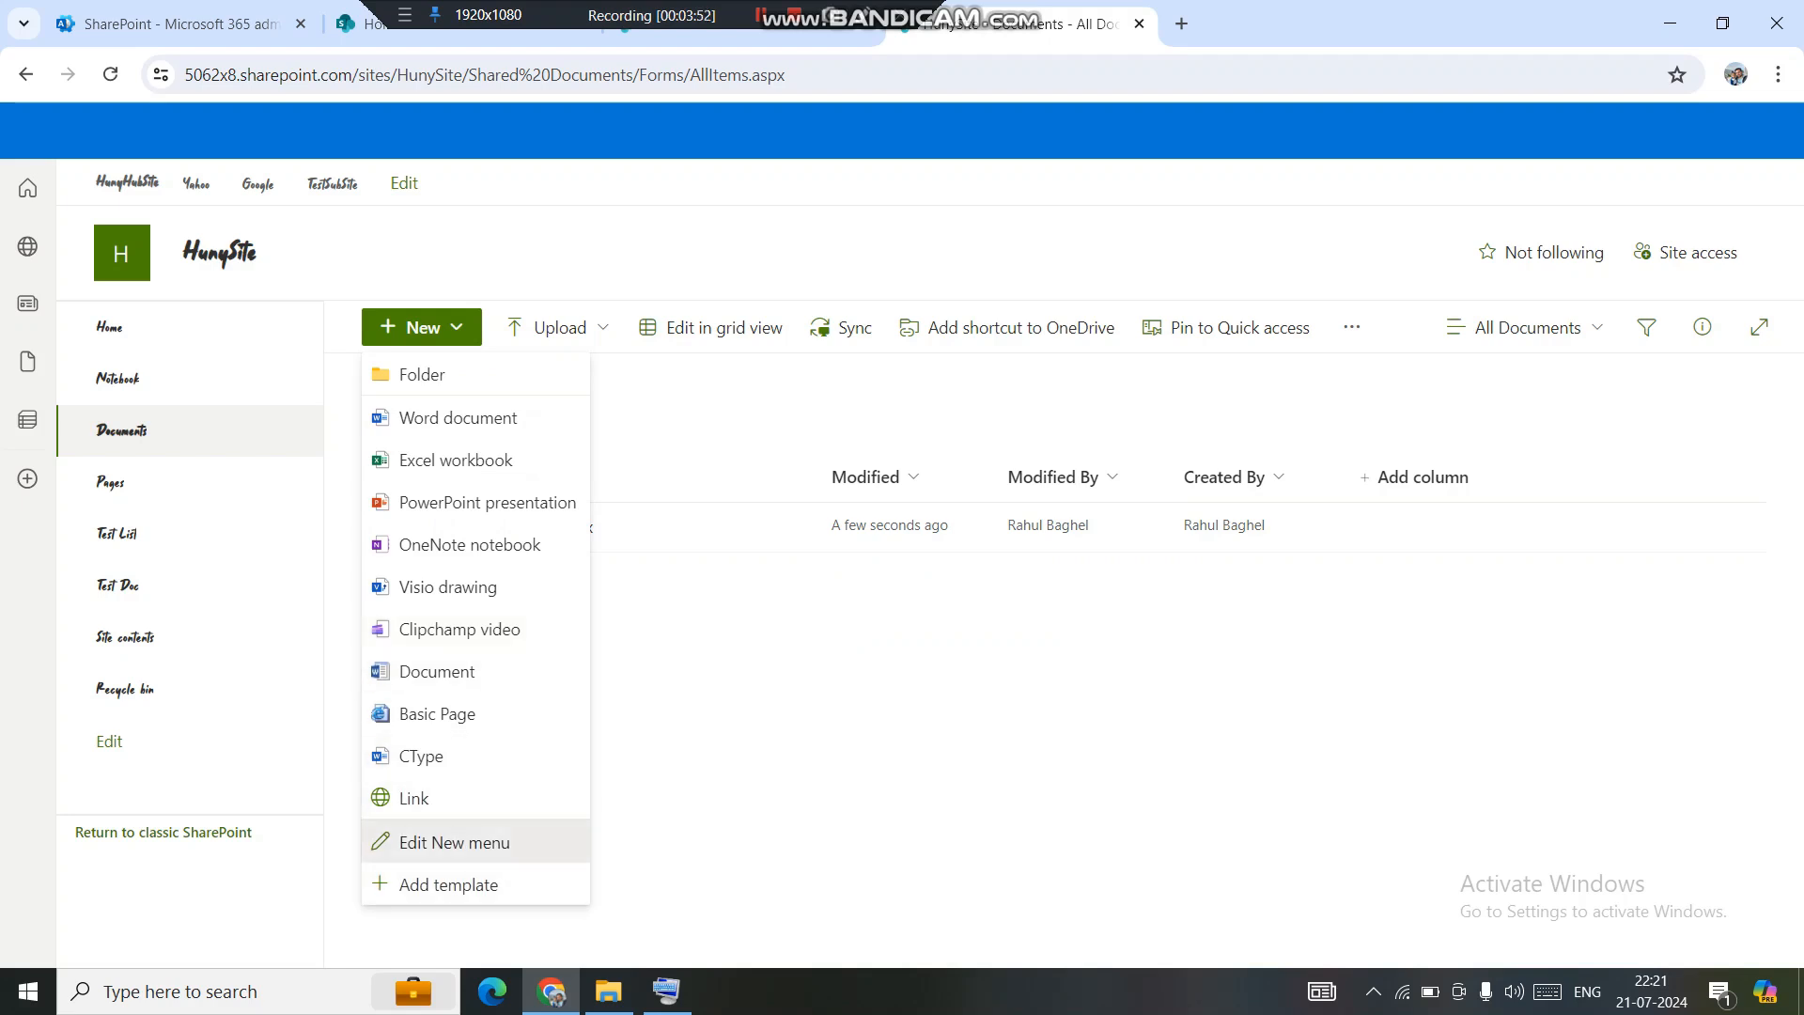
Edit the CType entry from the Edit New menu pane, allowing it to open in desktop Word.
click(455, 841)
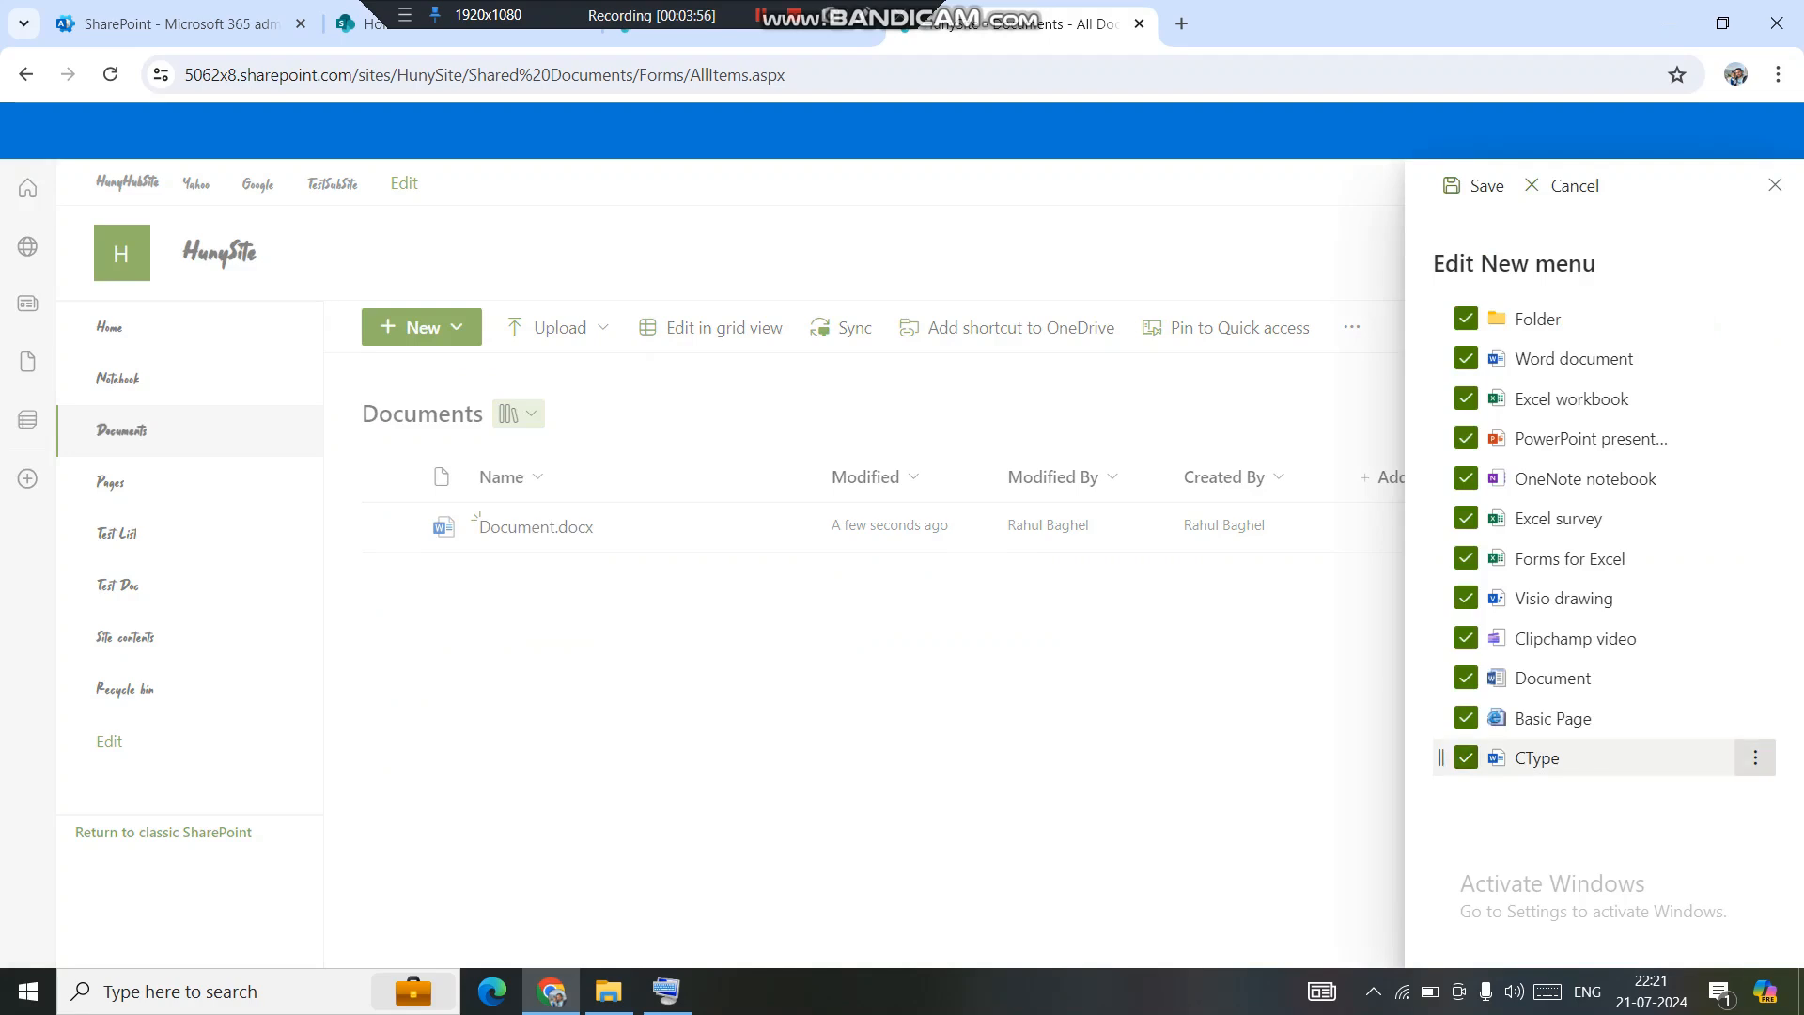
click(1754, 757)
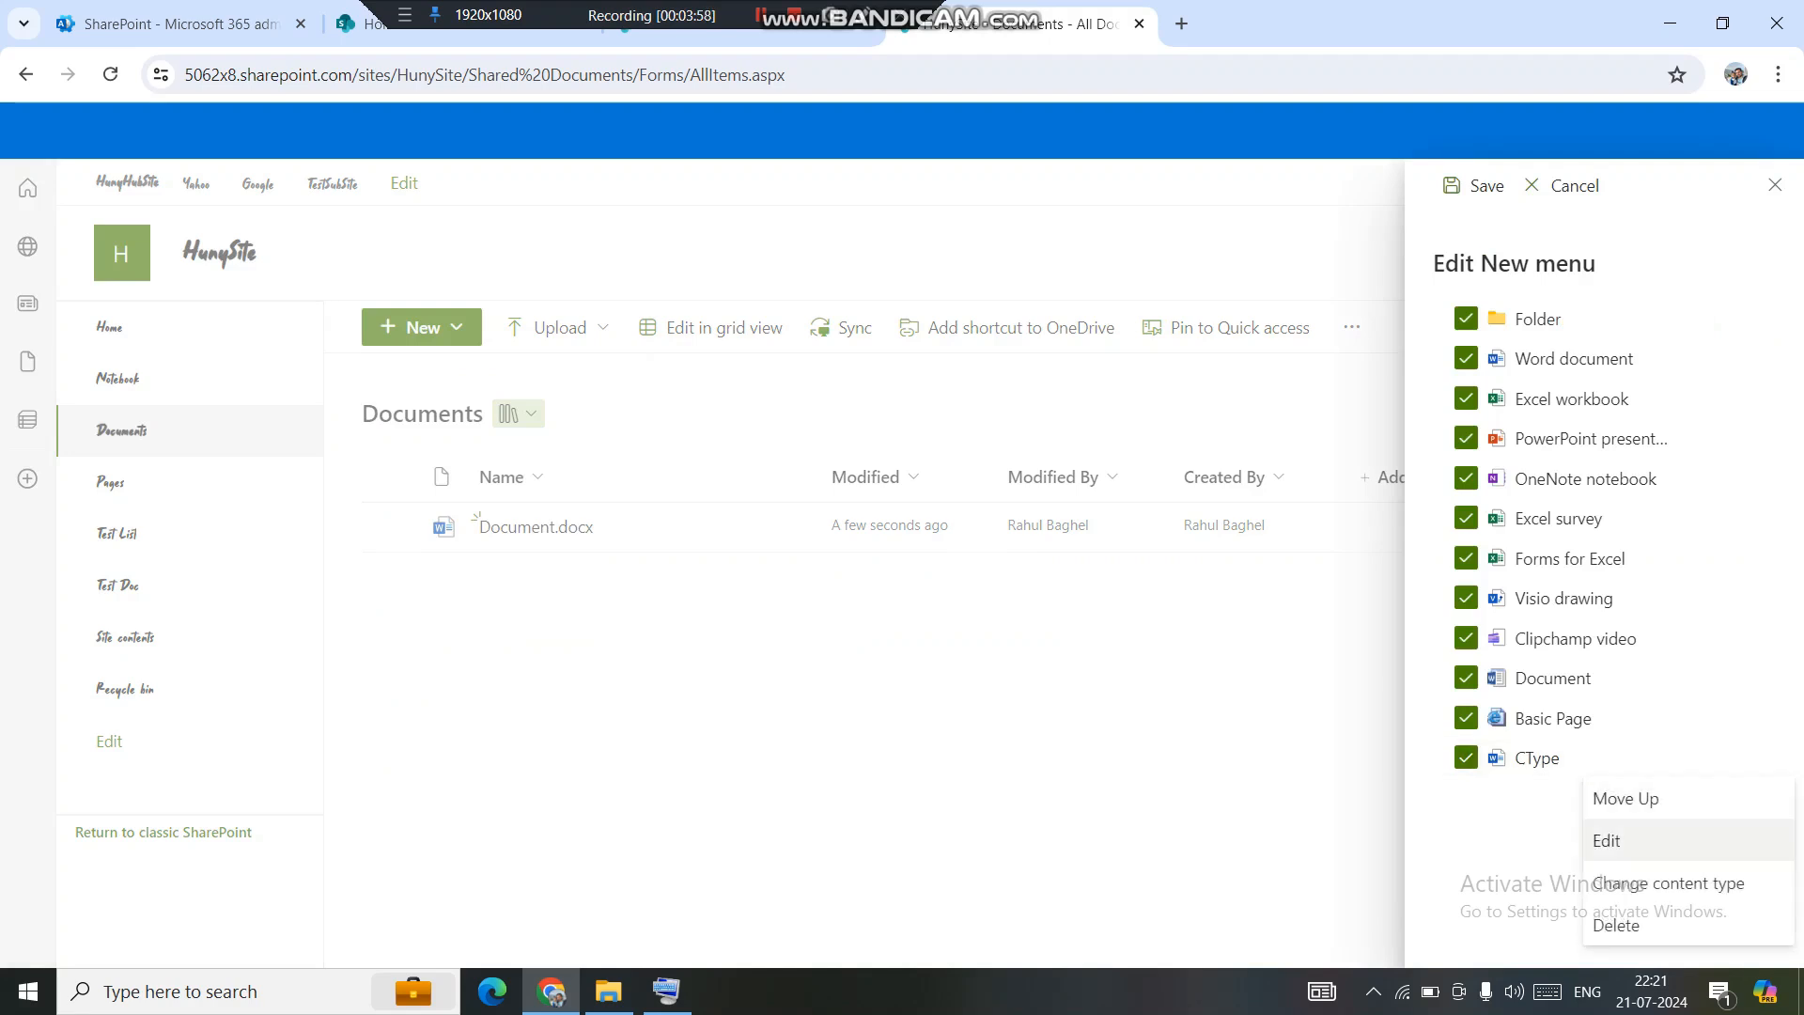
click(1606, 840)
click(989, 645)
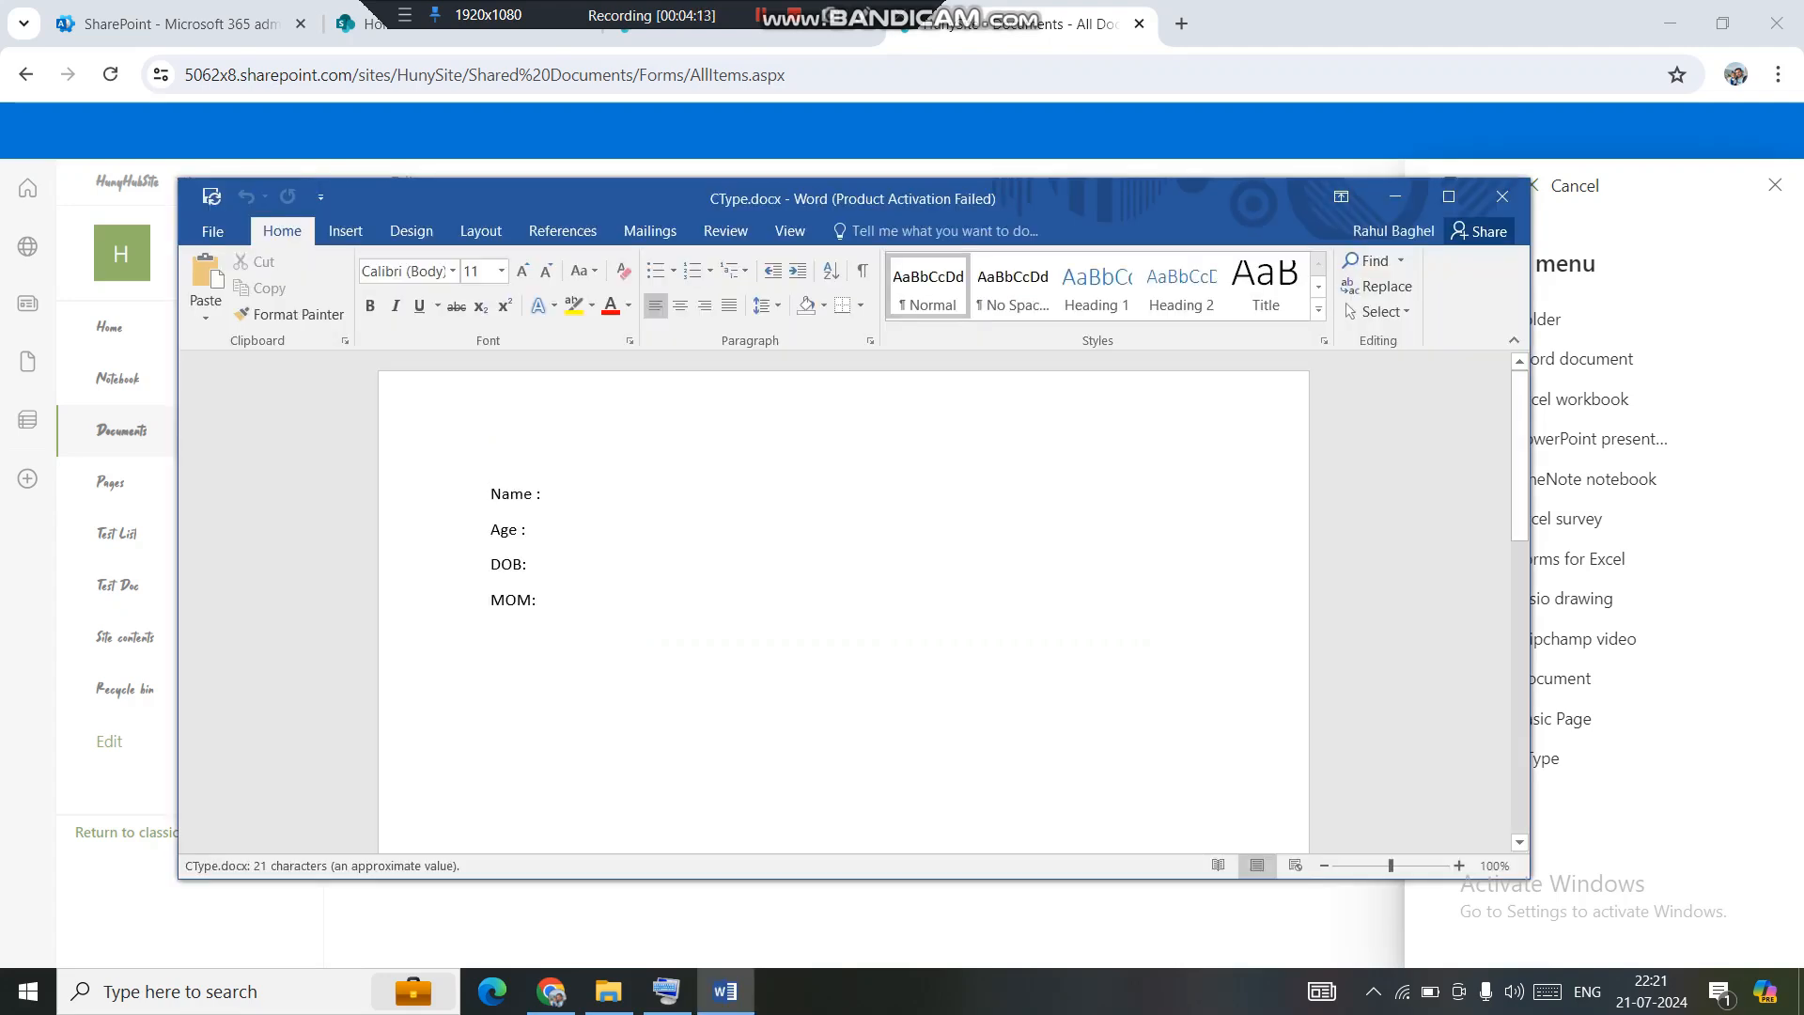
Dismiss the Office activation prompt and save the CType template.
click(546, 494)
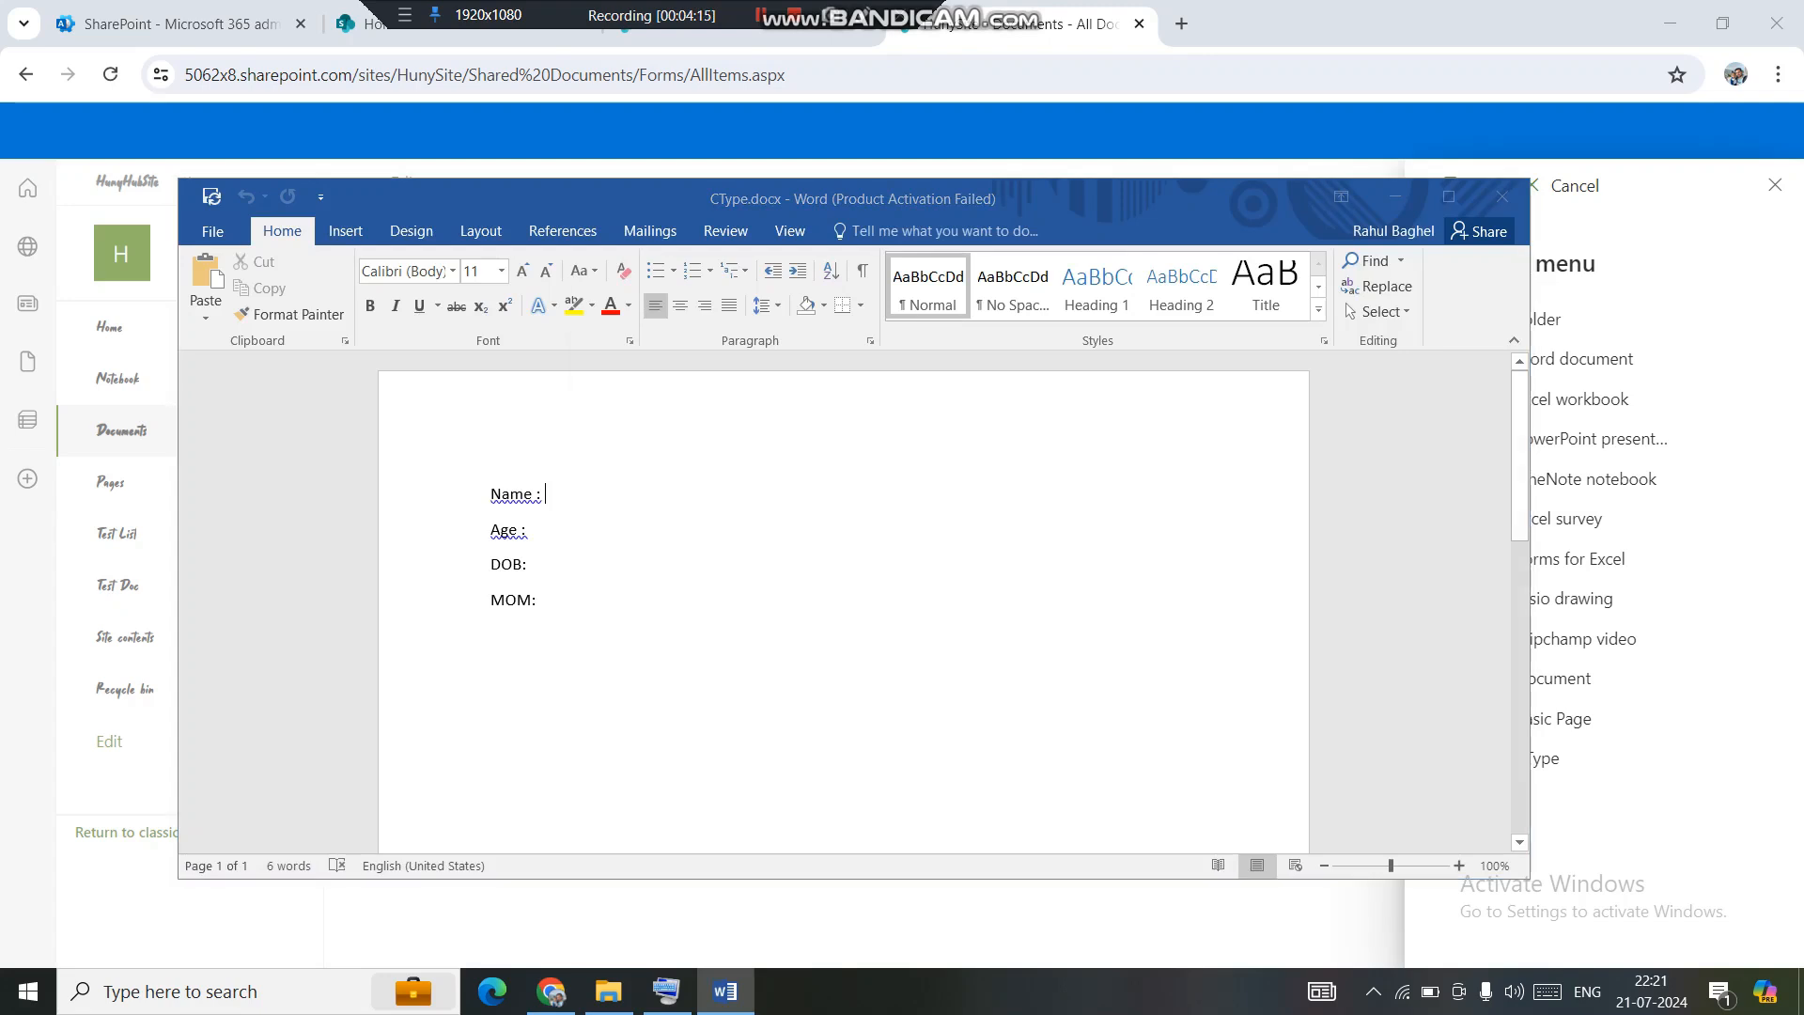
click(1091, 771)
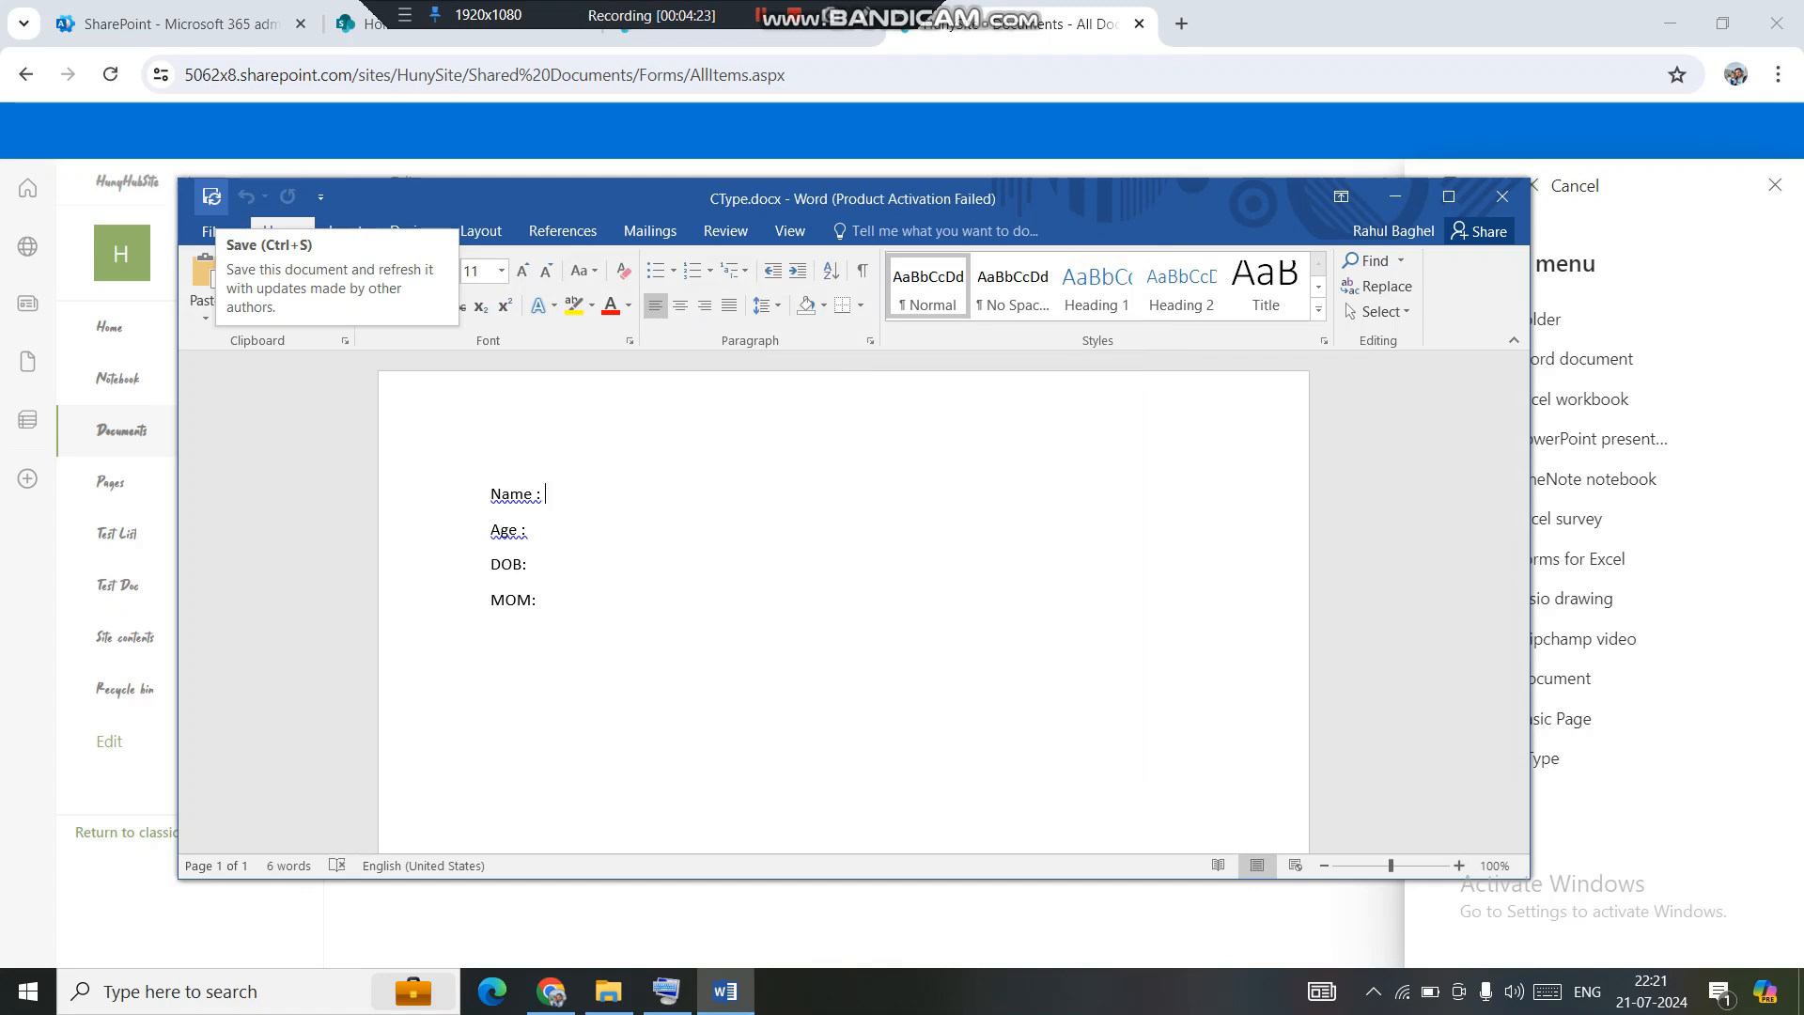
click(212, 197)
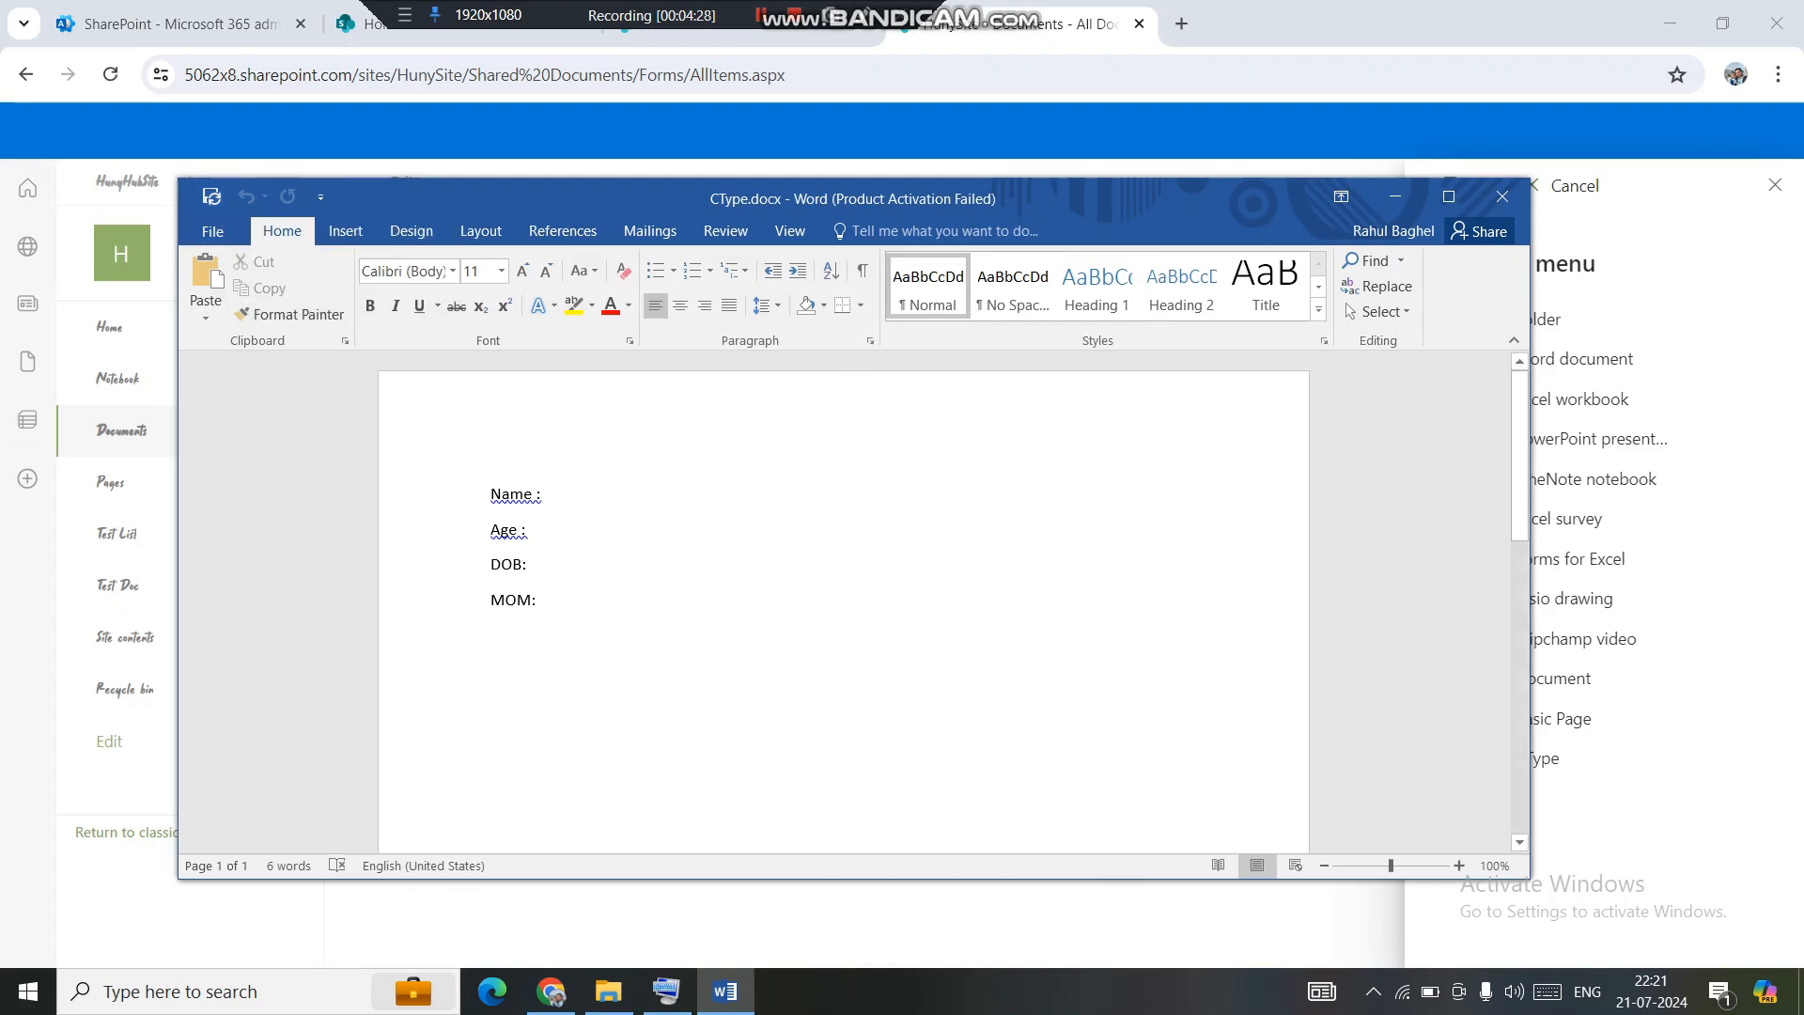
Add a 'Details :' line below MOM, save the template to SharePoint and close Word.
click(541, 599)
key(Return)
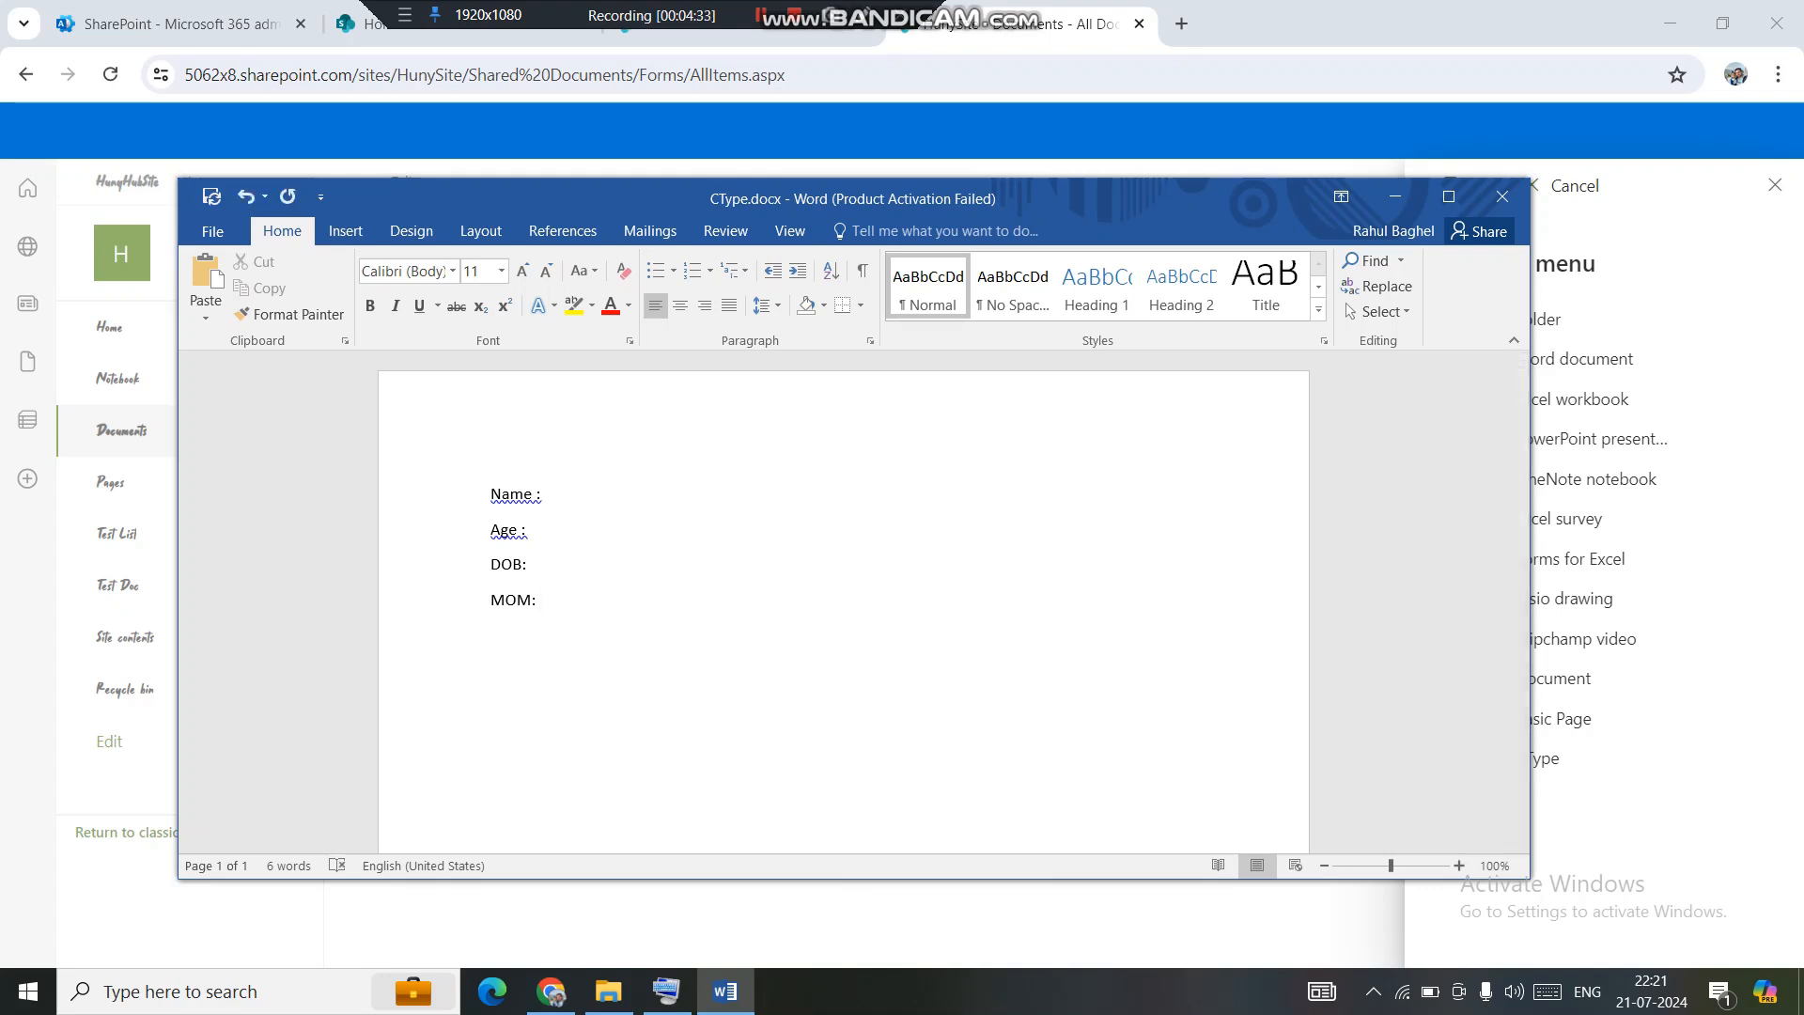
text(Details :)
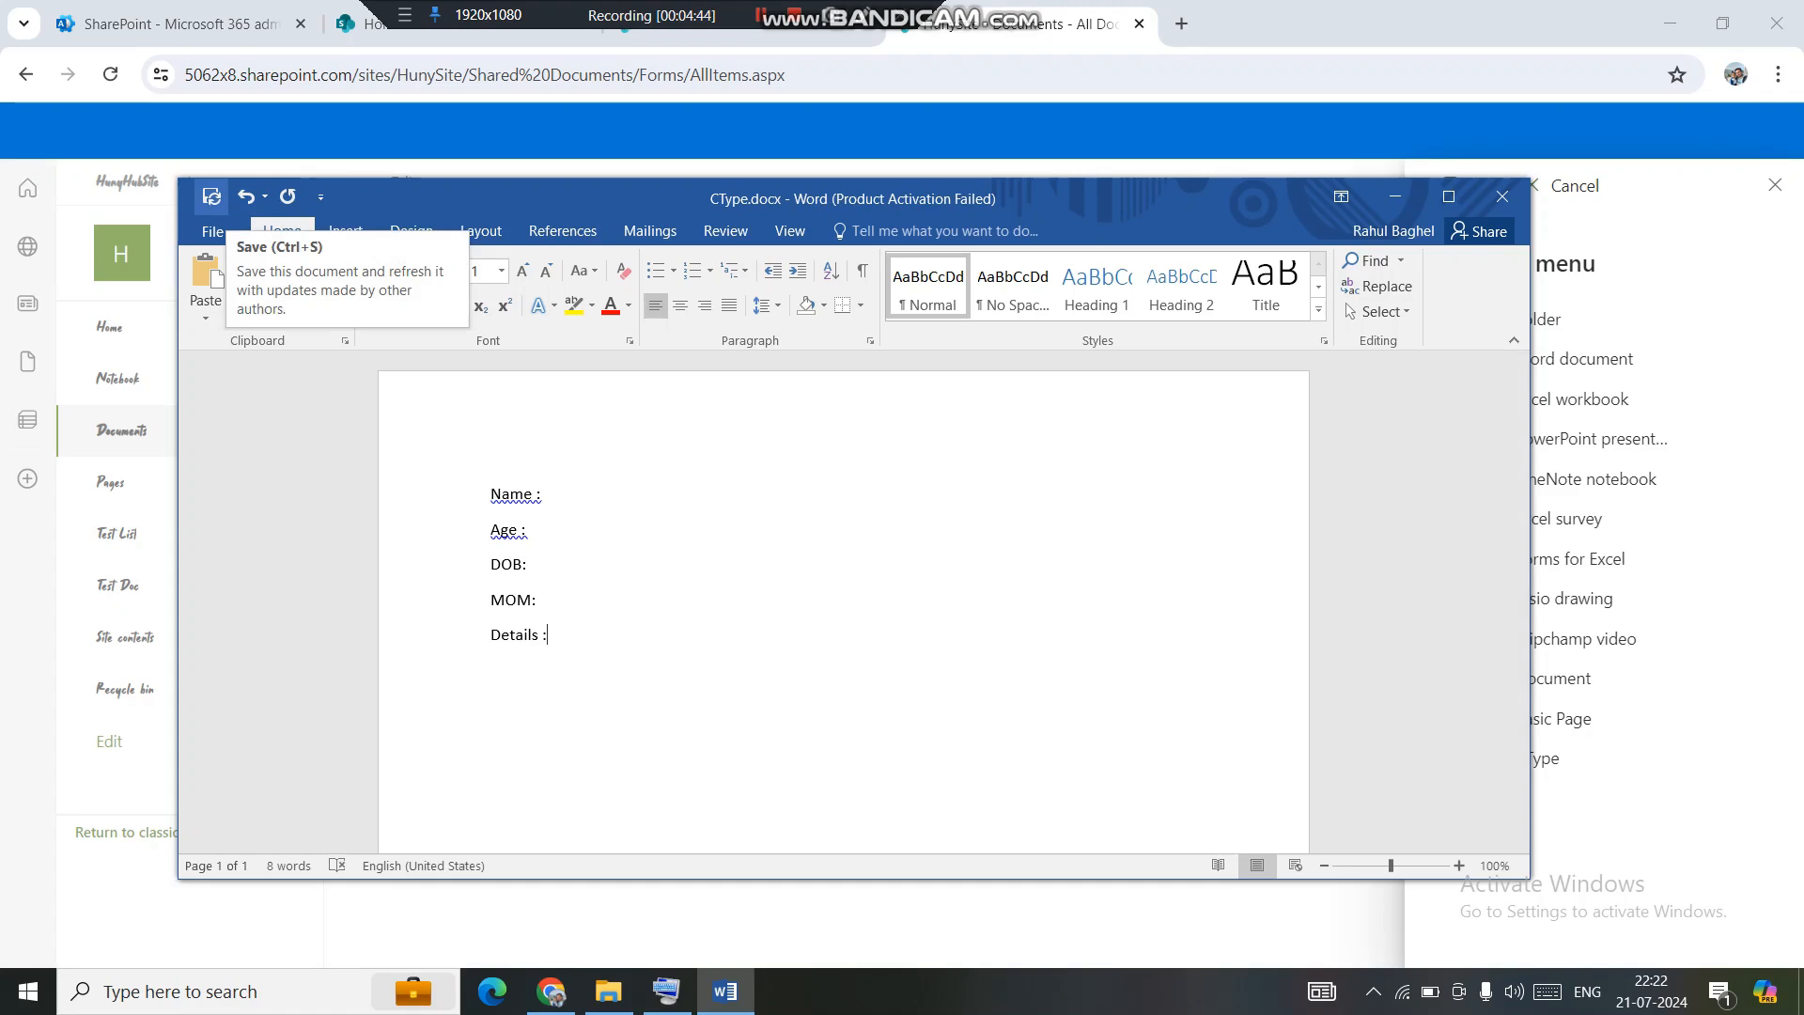
click(211, 196)
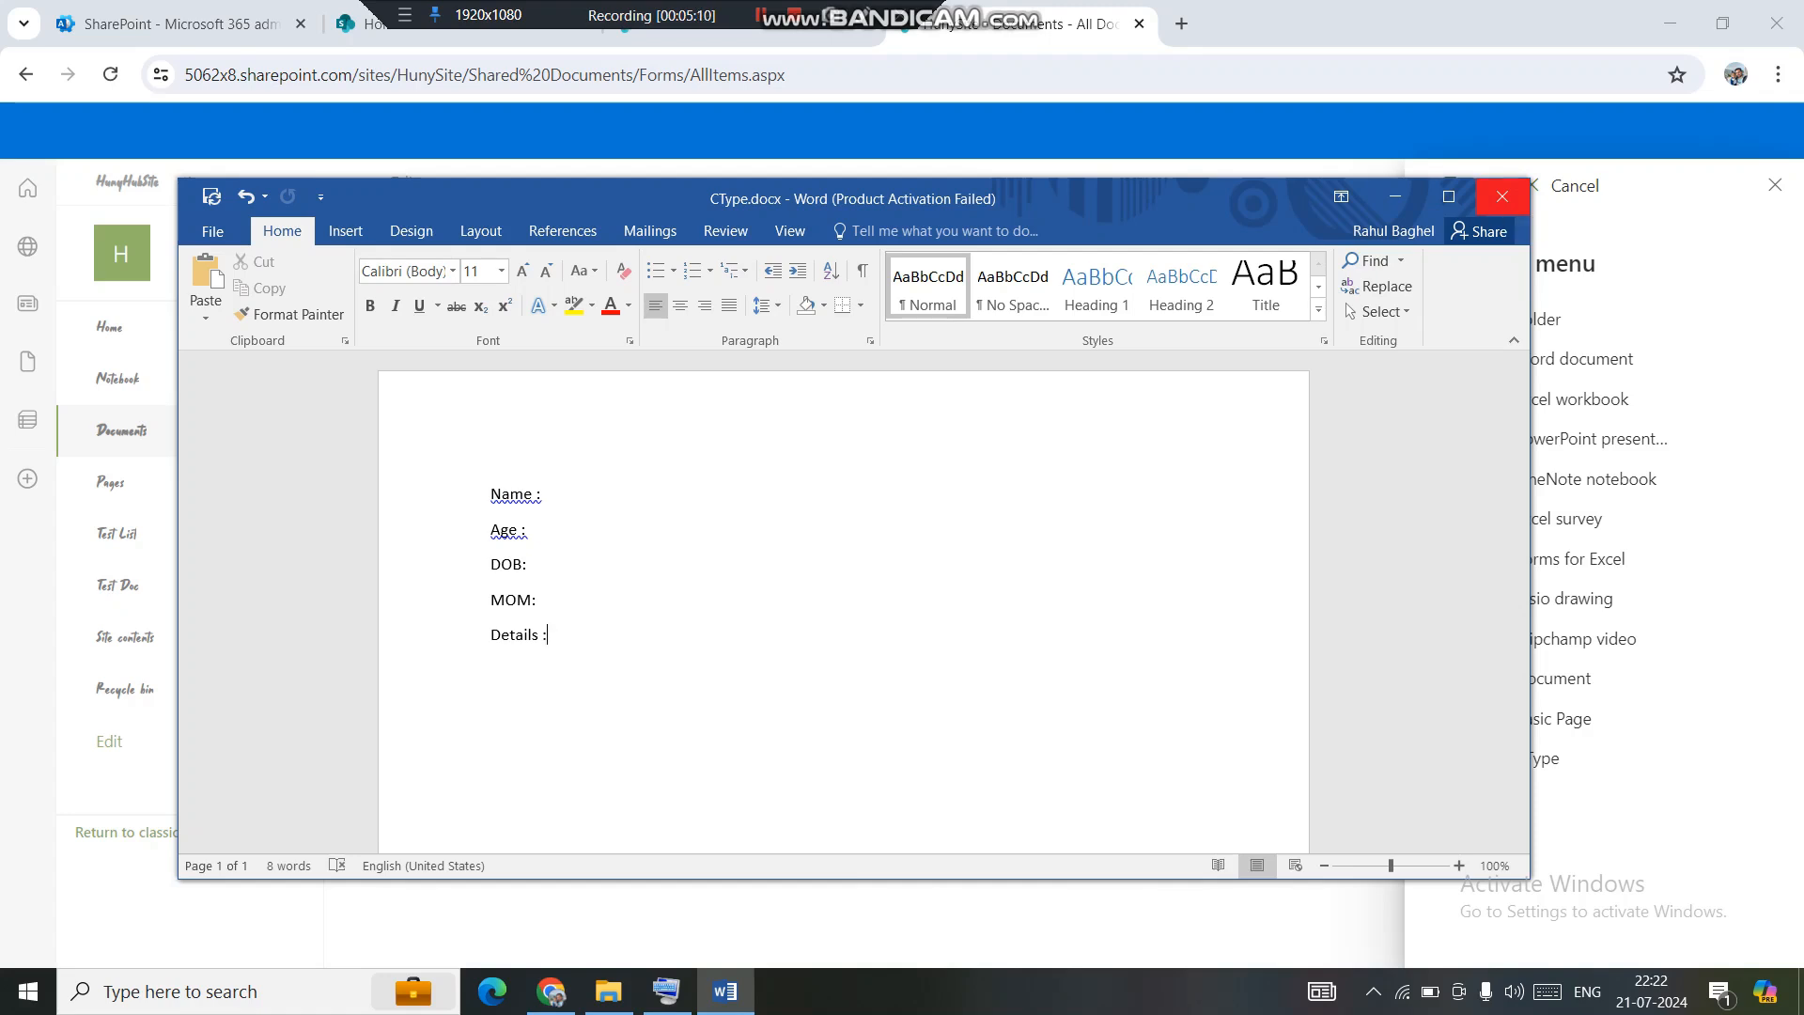
click(1502, 196)
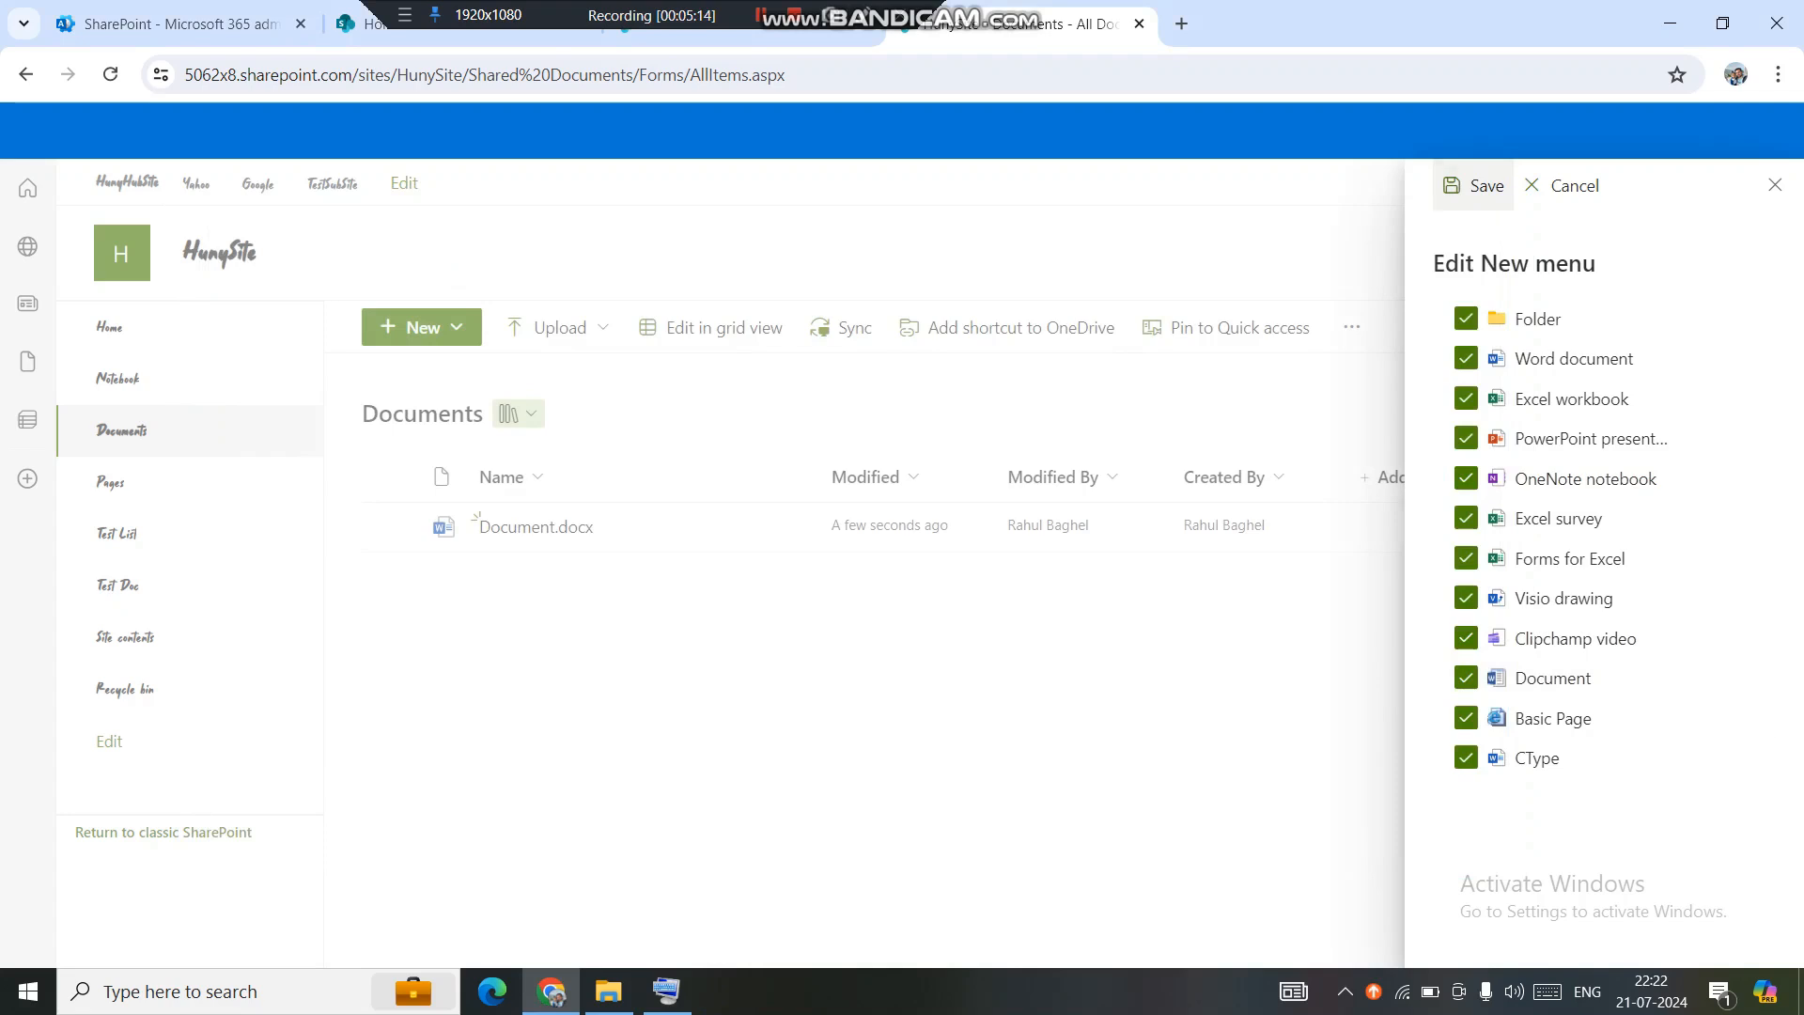
Save the New menu settings, reload, and create Document1.docx from the updated CType template.
click(1473, 185)
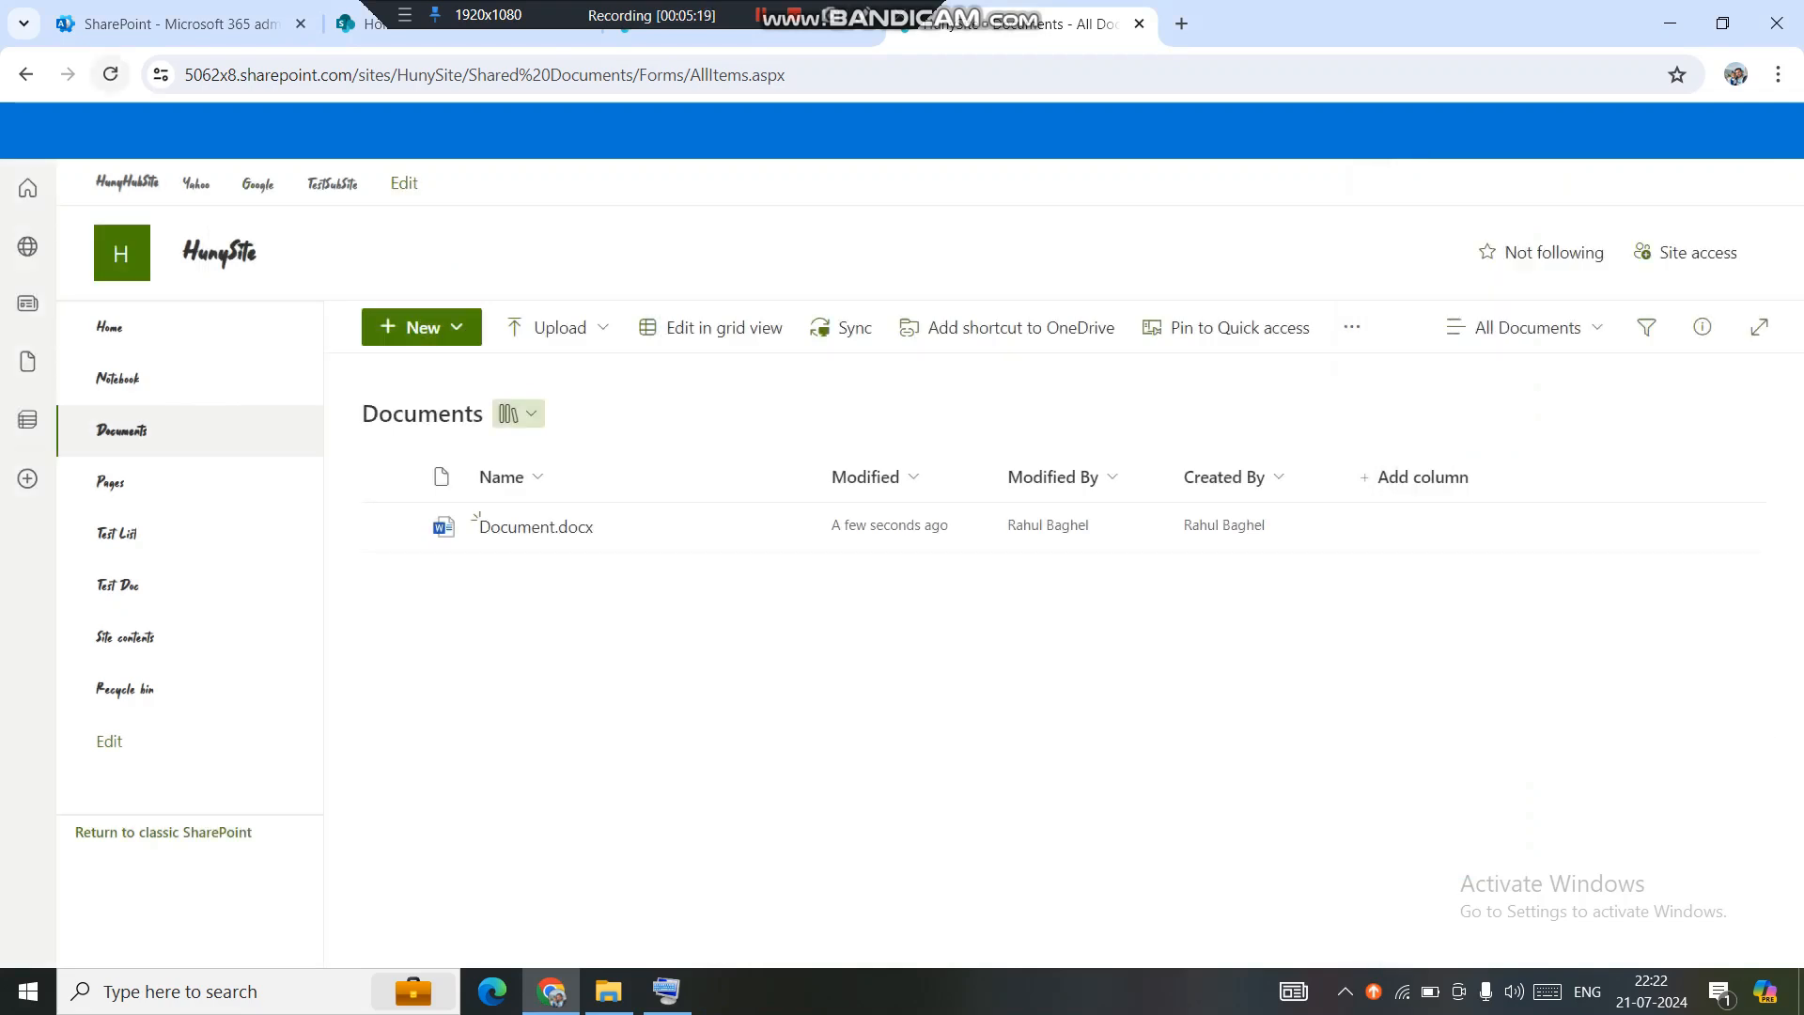
click(110, 74)
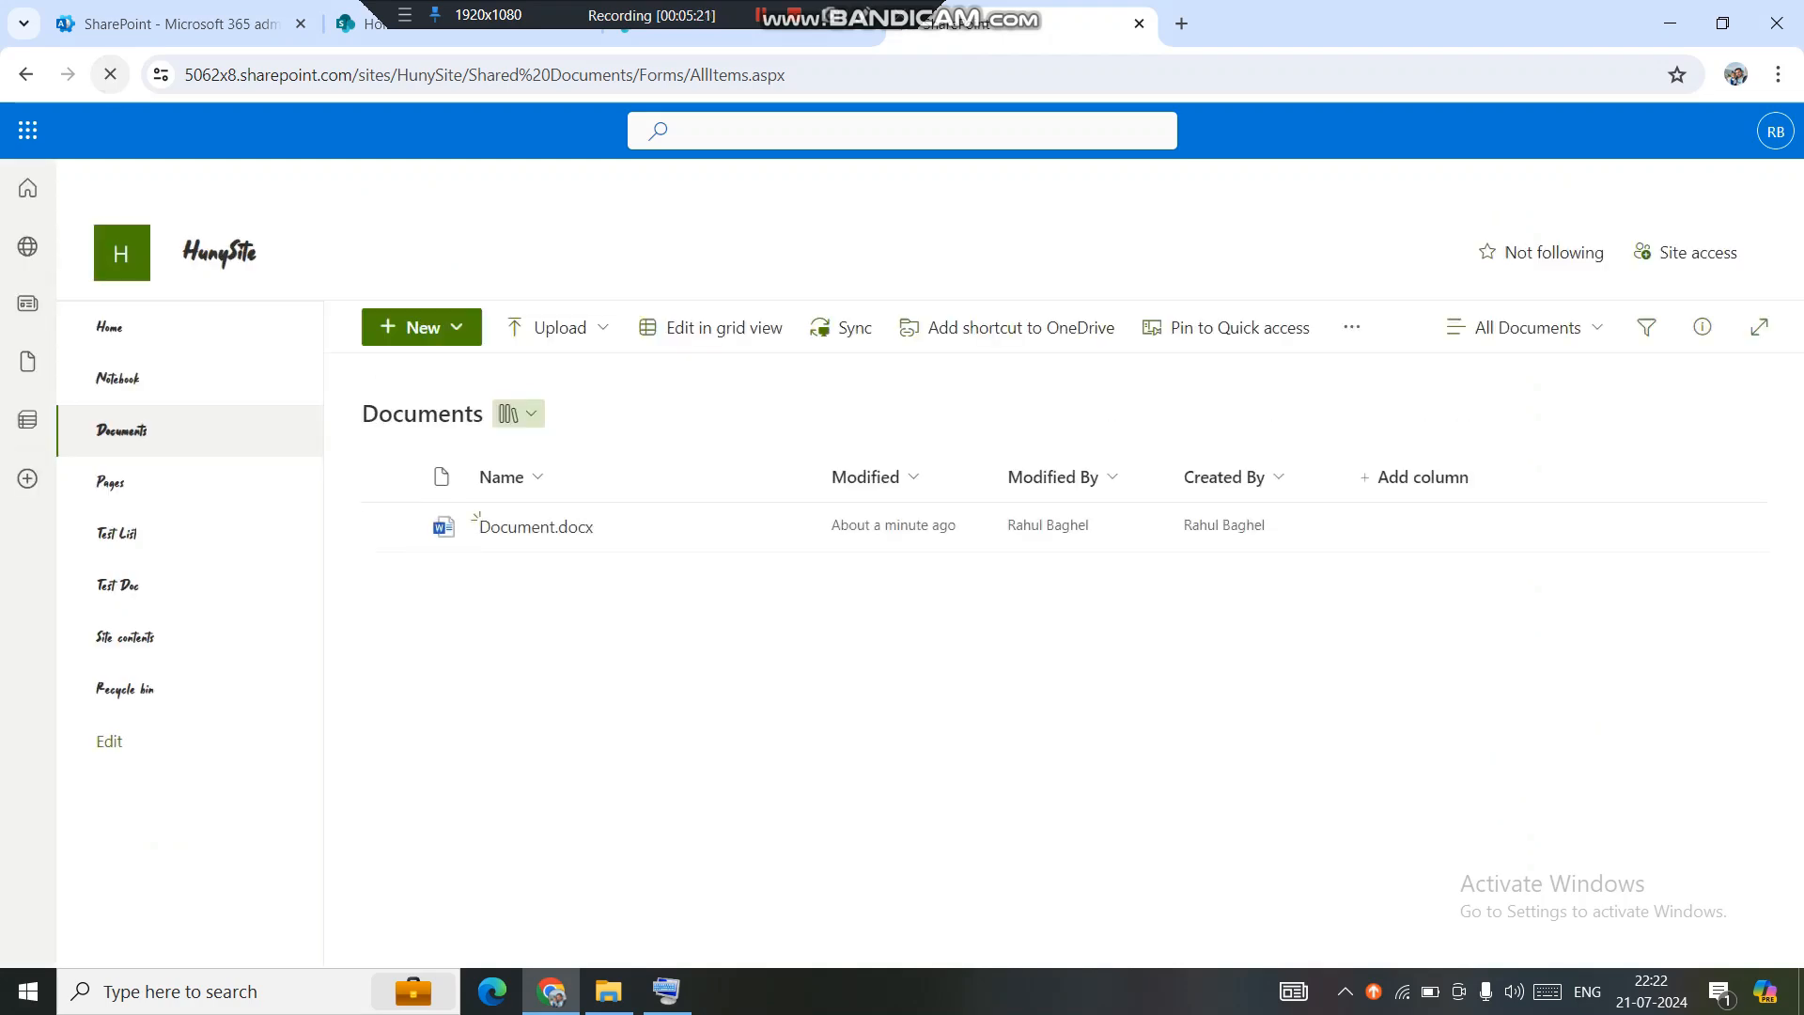
click(422, 327)
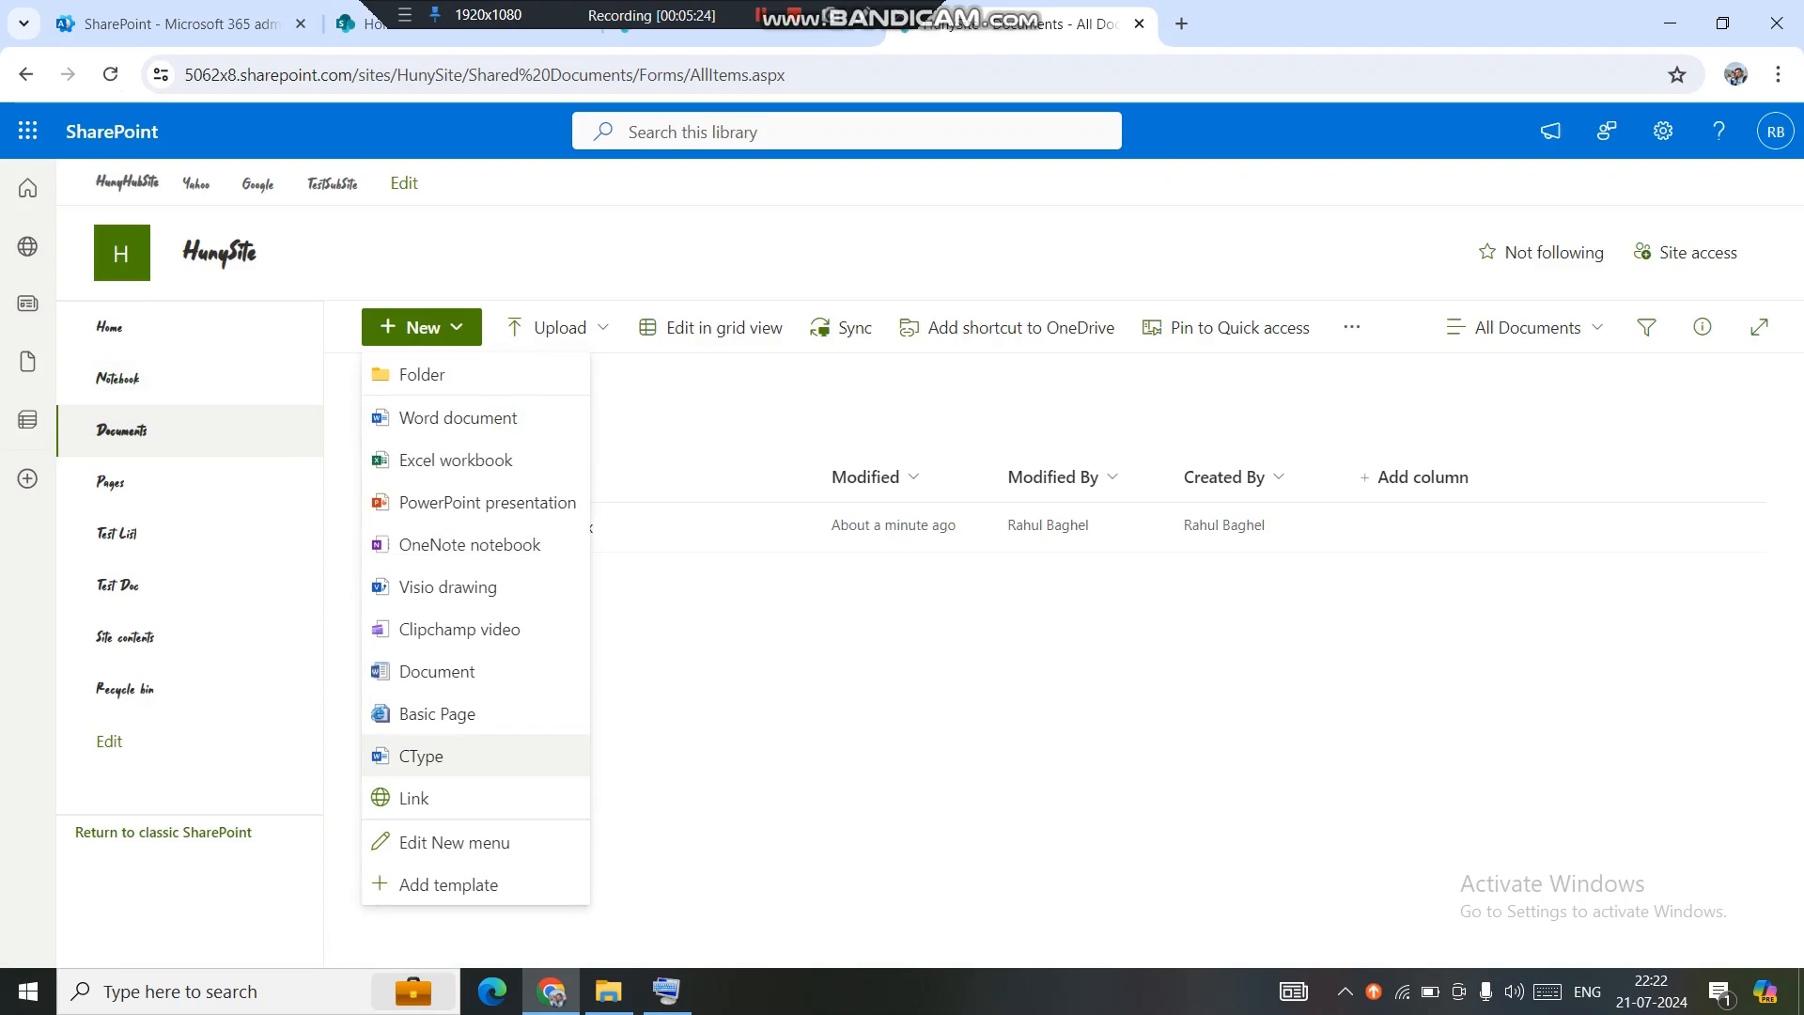
click(421, 755)
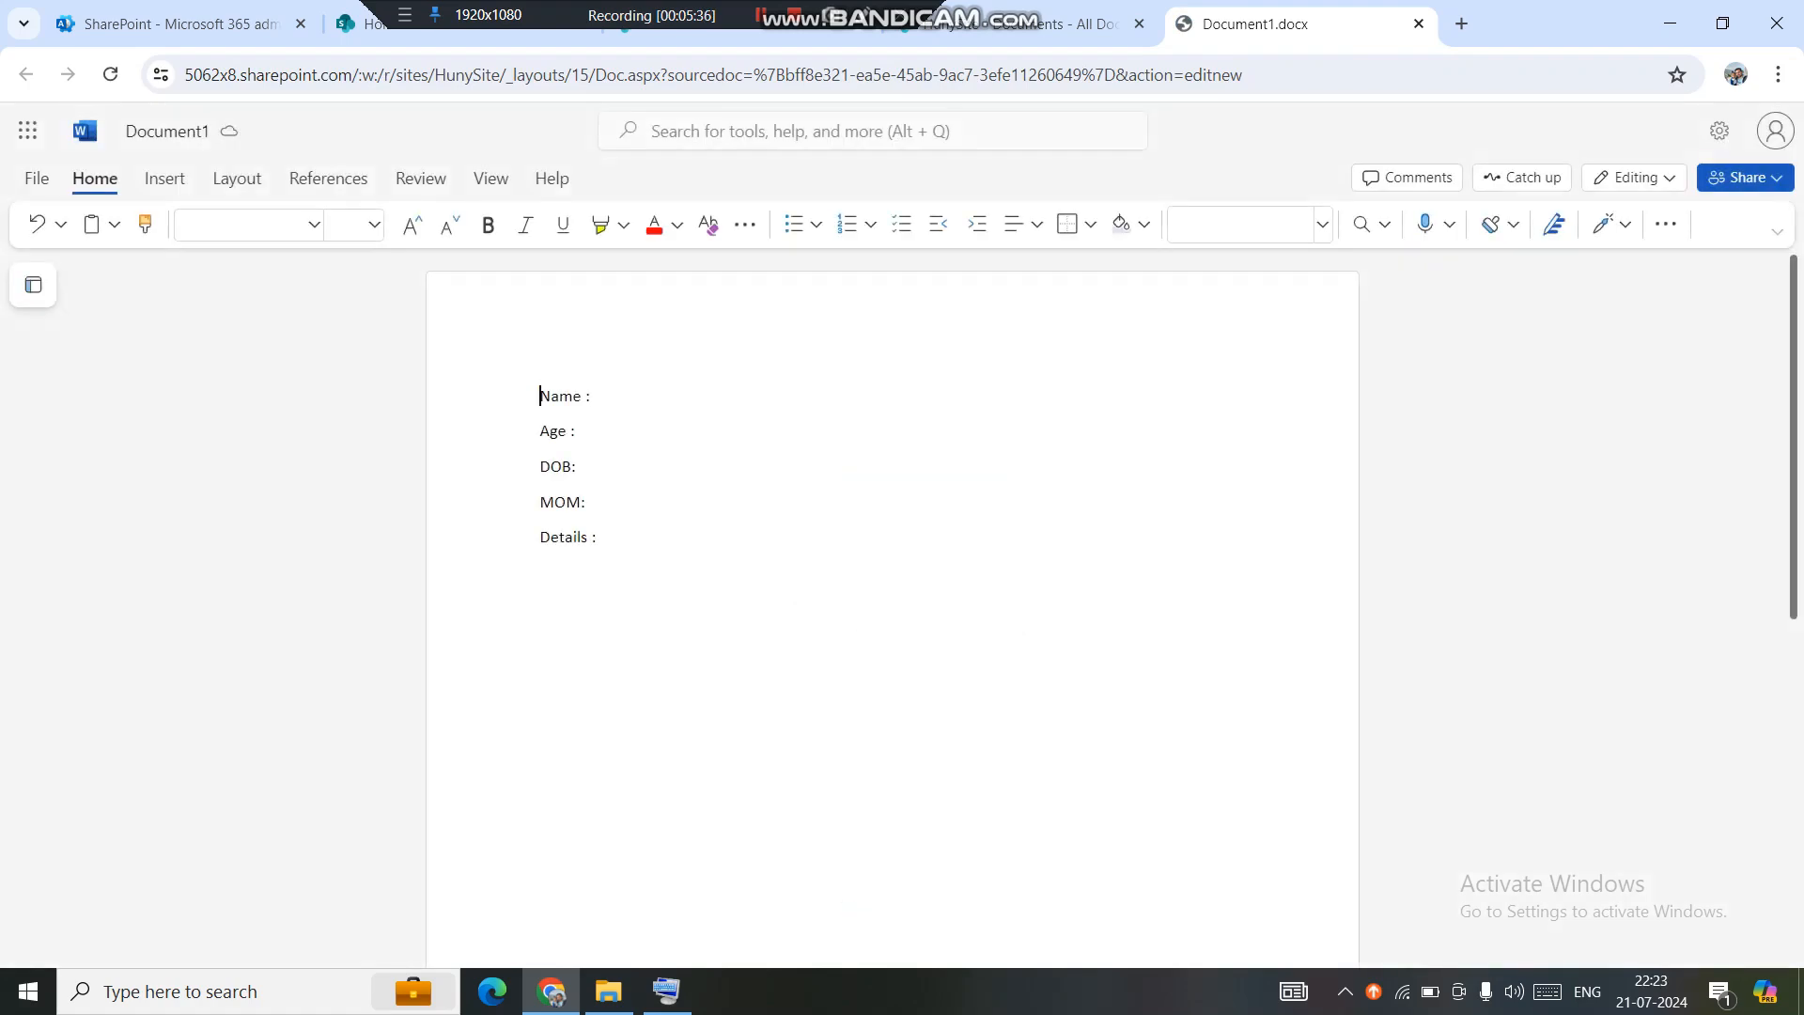
click(596, 396)
Enter a name, Age 30, DOB OCt, MOM cool and Details cool (typo fixed), then close the document.
drag(600, 538, 540, 538)
click(593, 395)
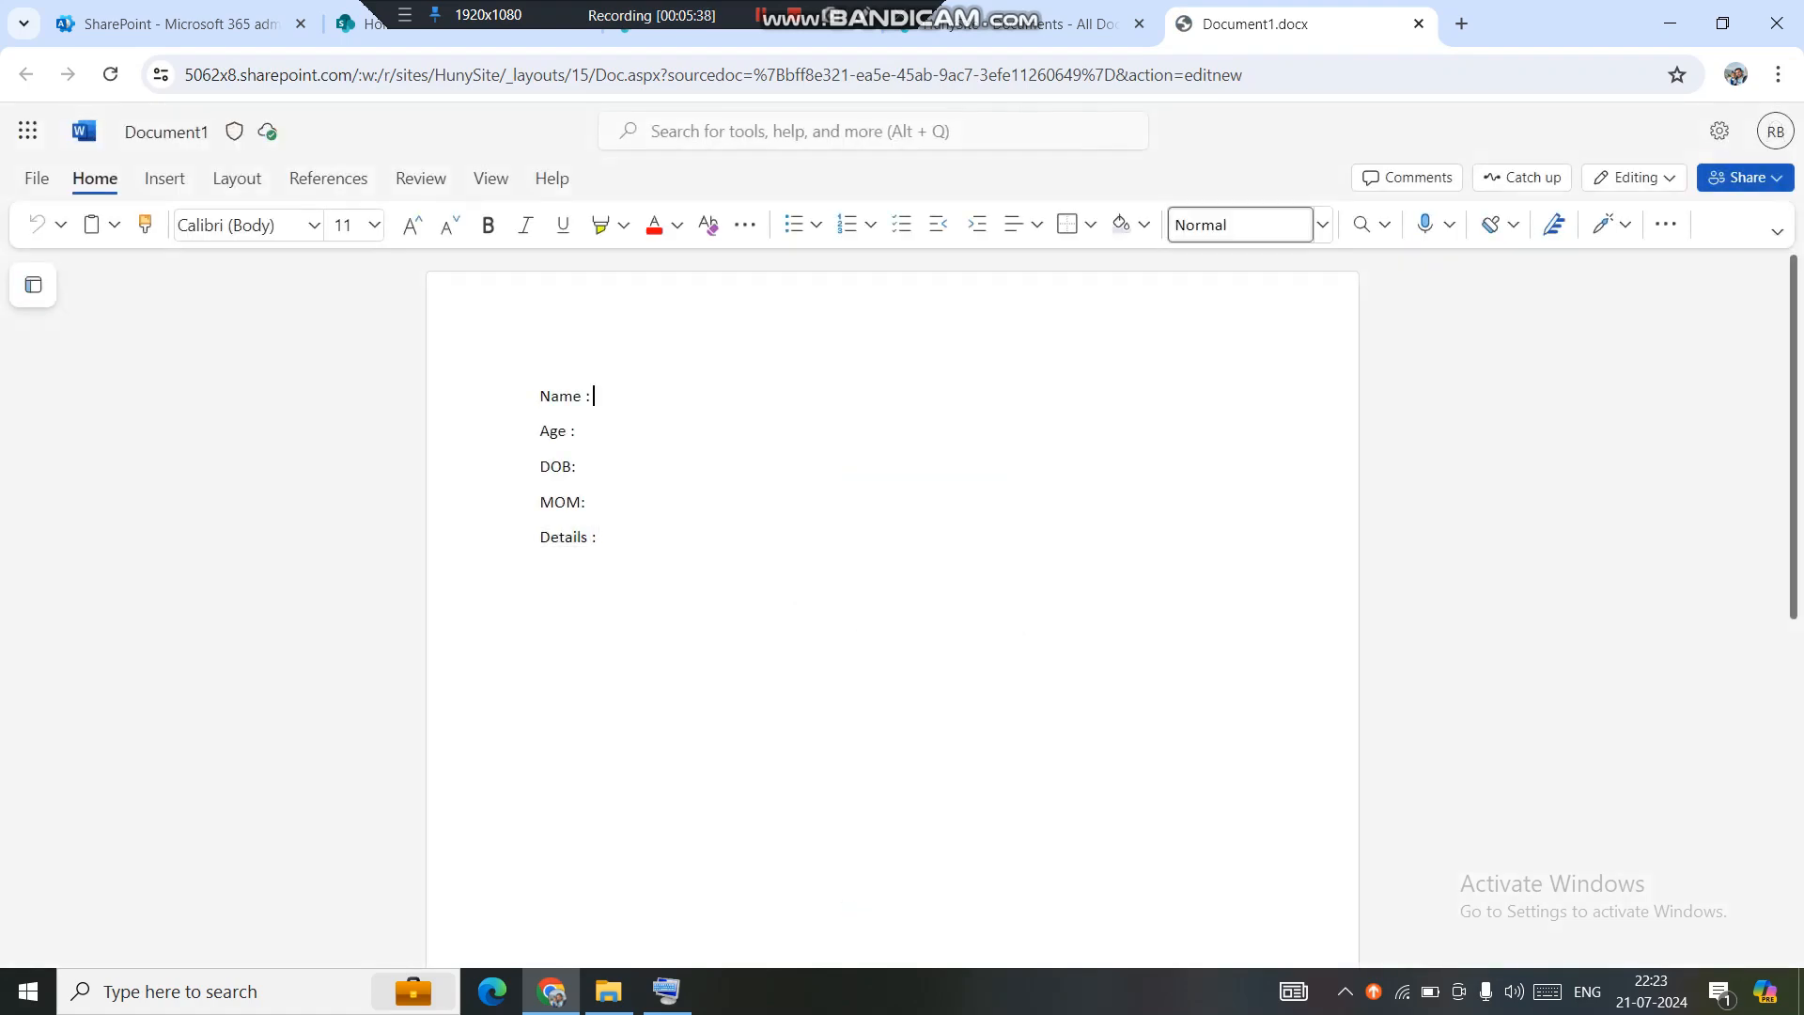
text(Rahul)
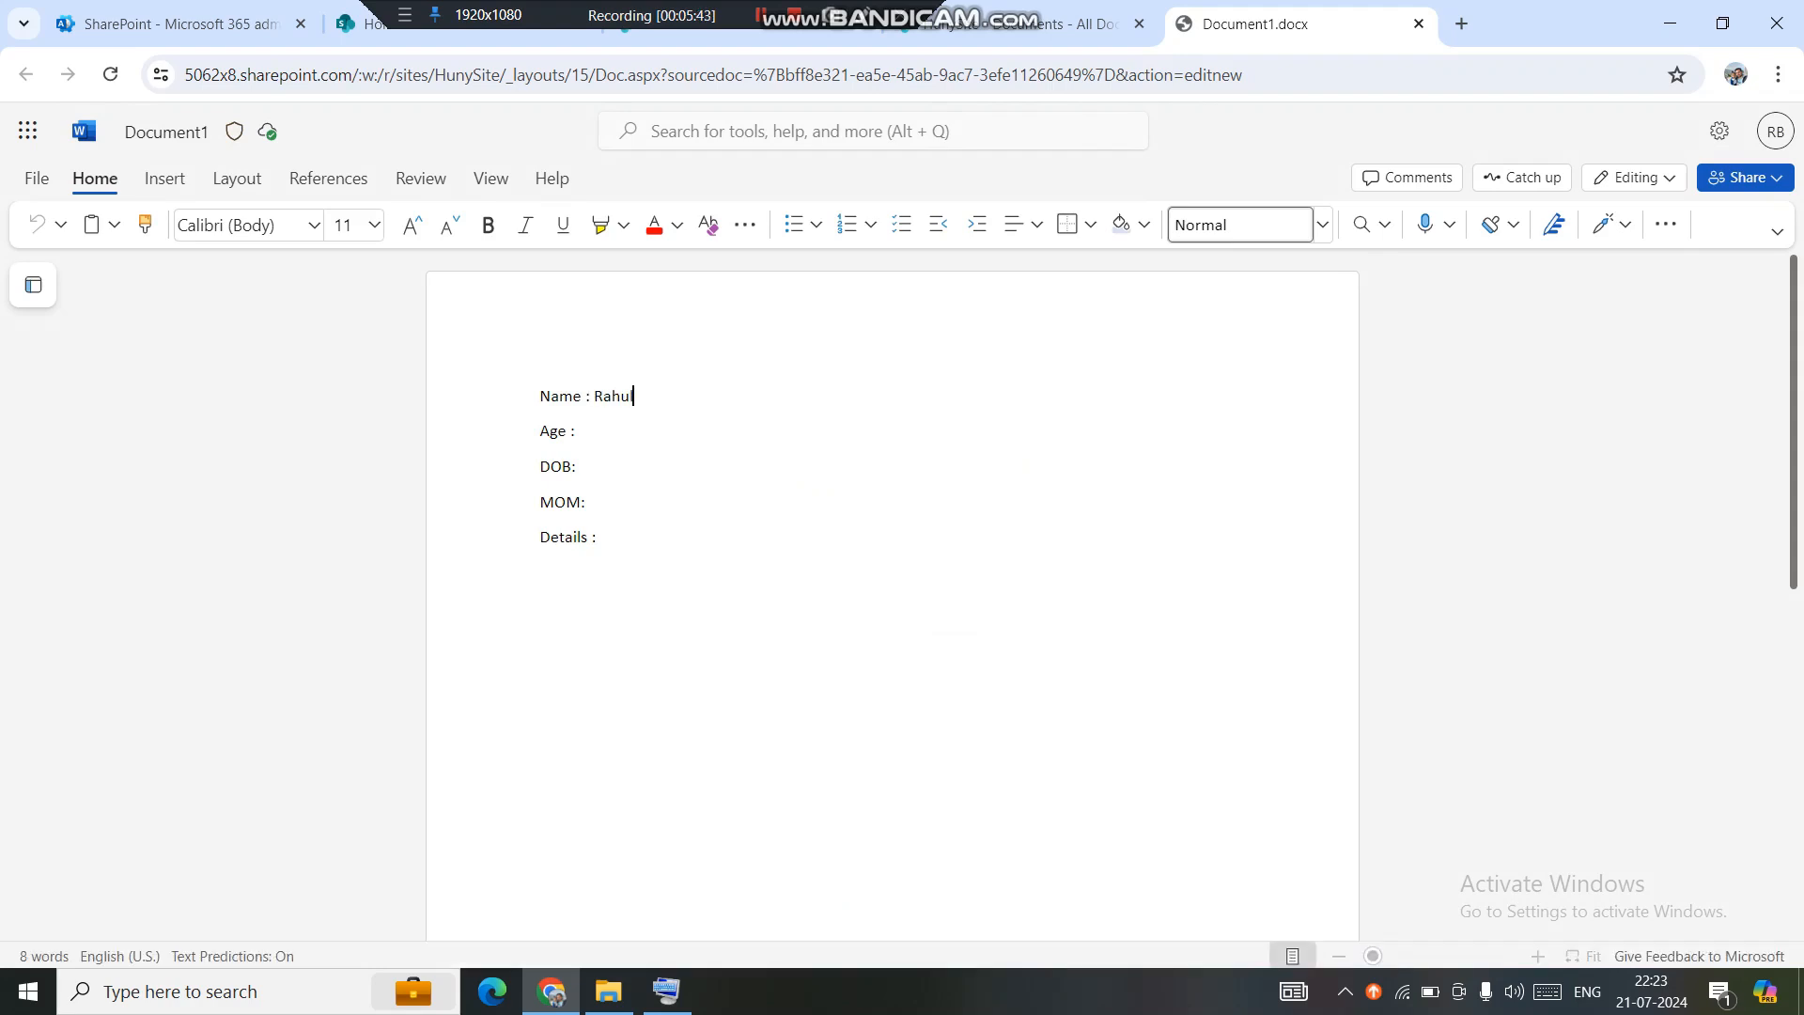
click(575, 431)
text(30)
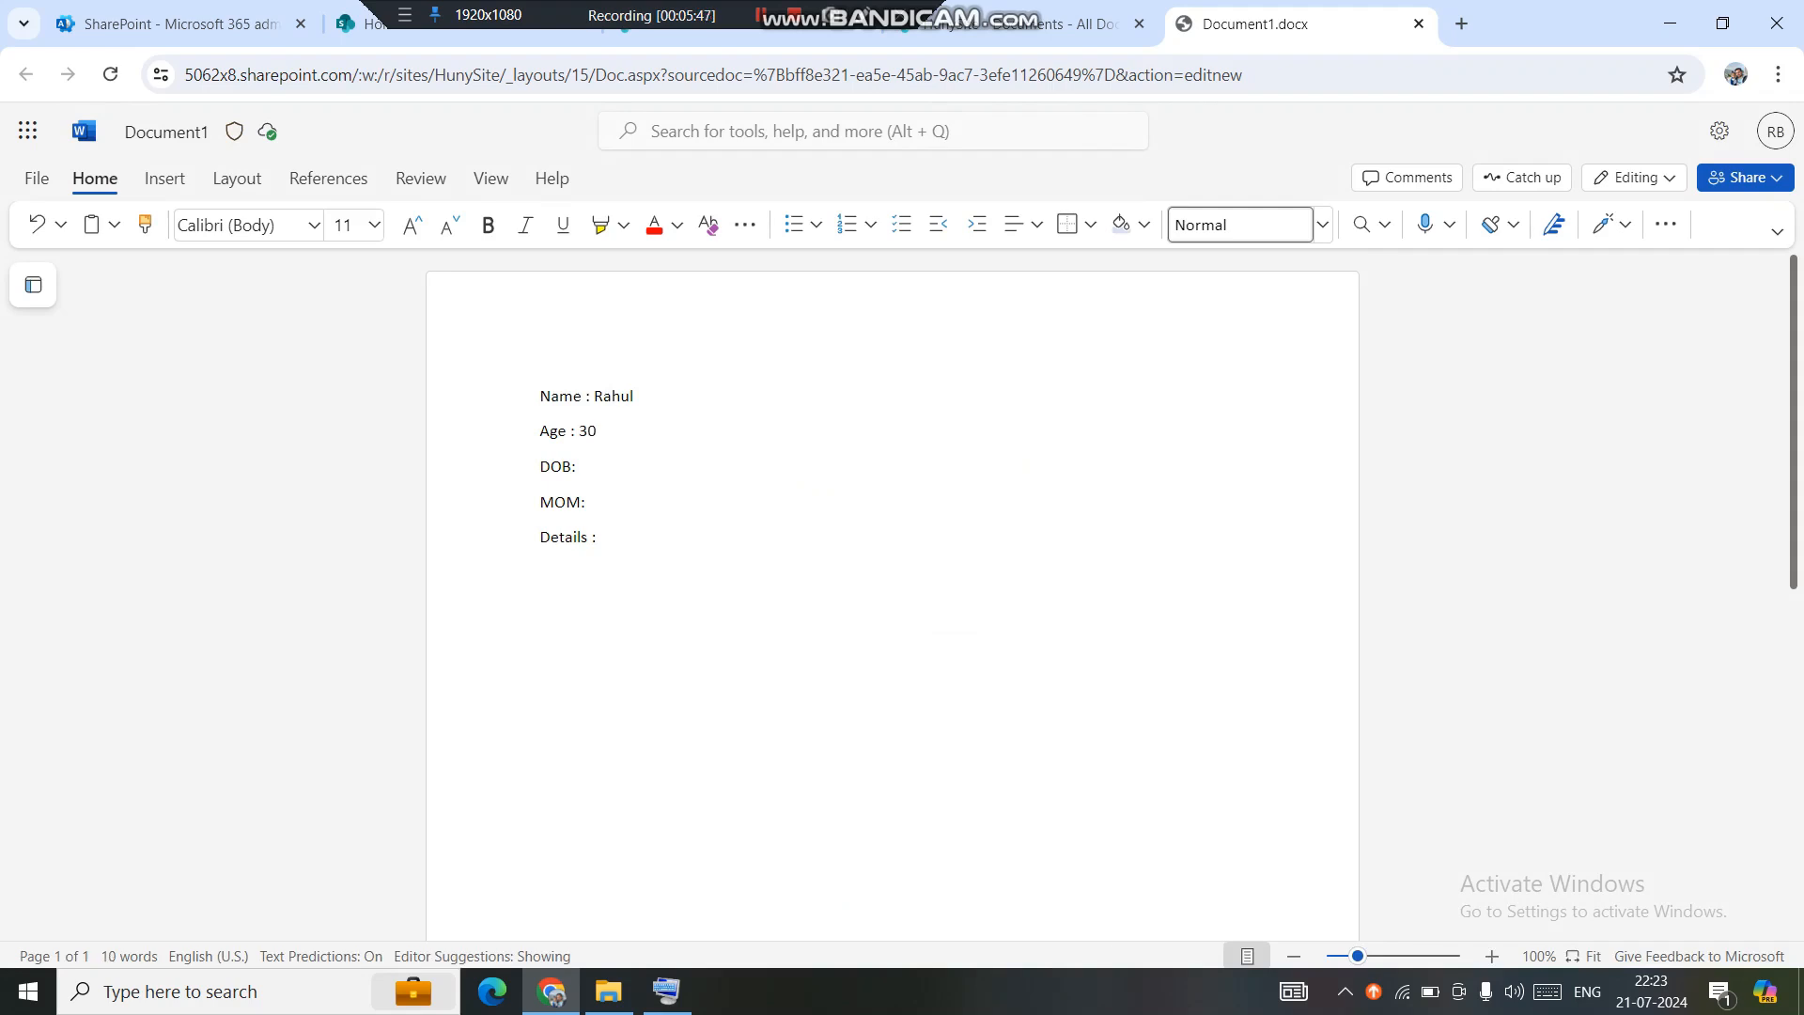
text( OCt)
click(589, 502)
text(cool)
click(598, 537)
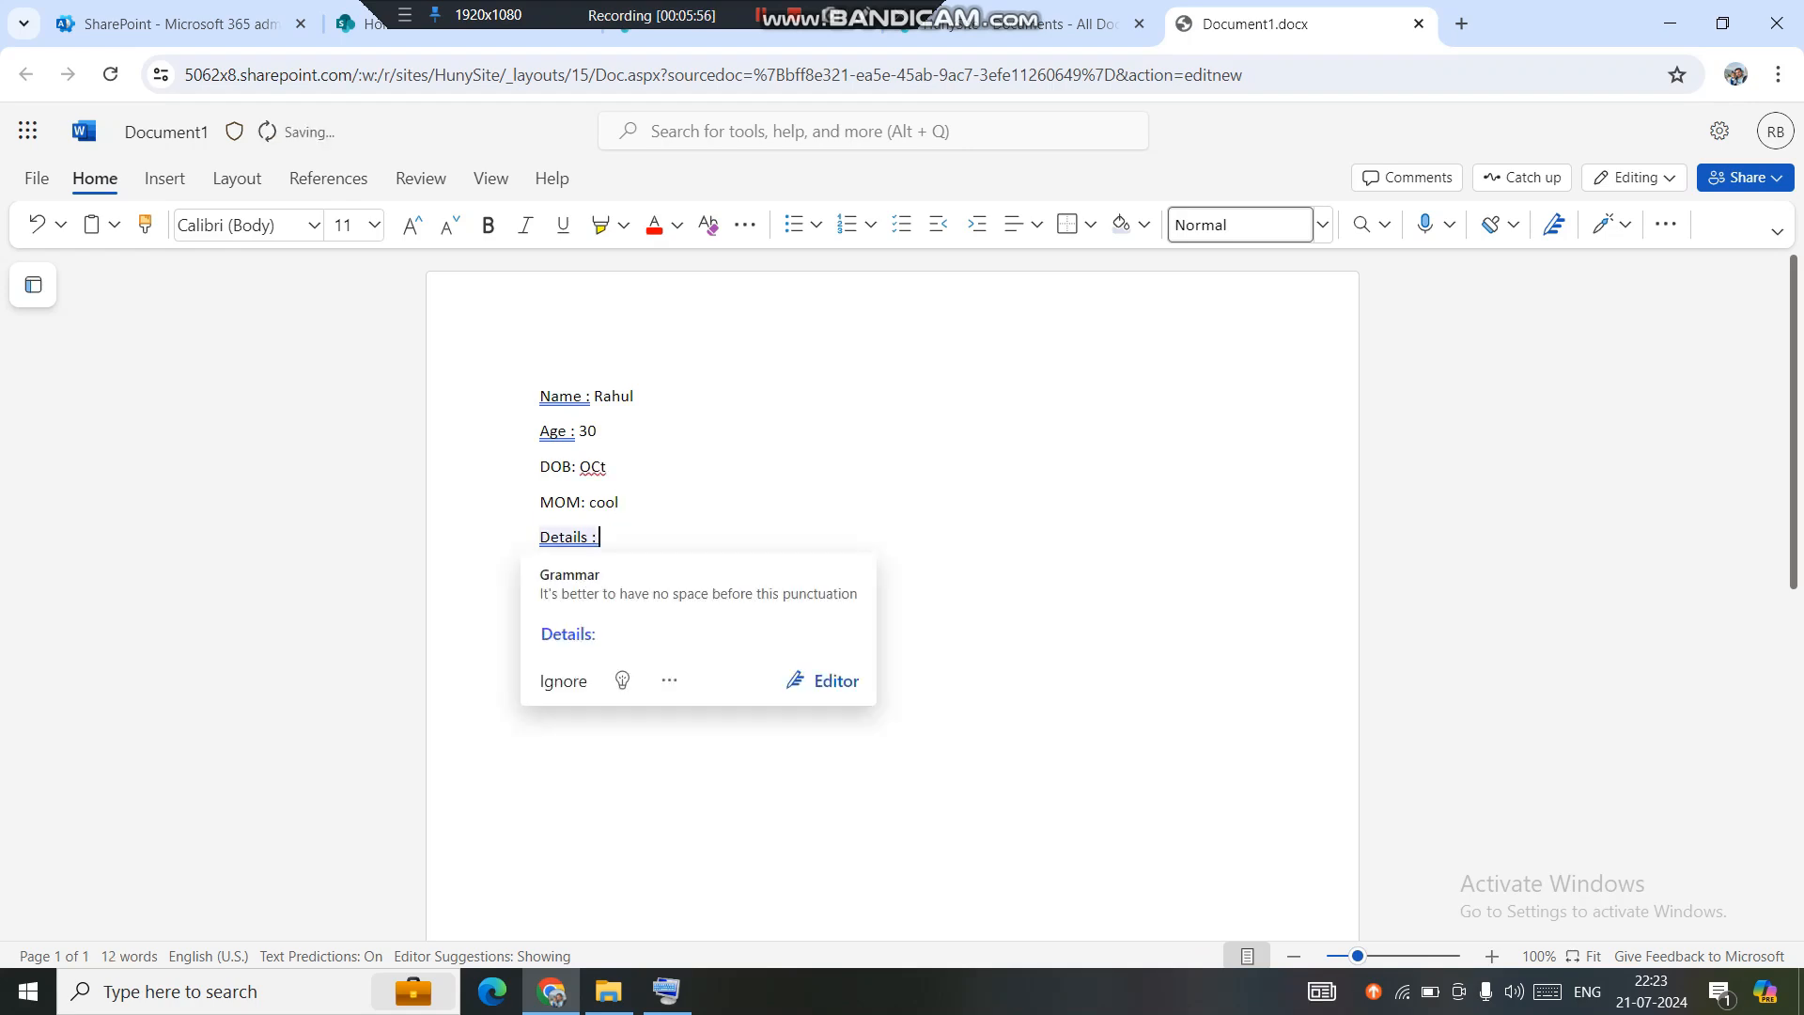
text(coll)
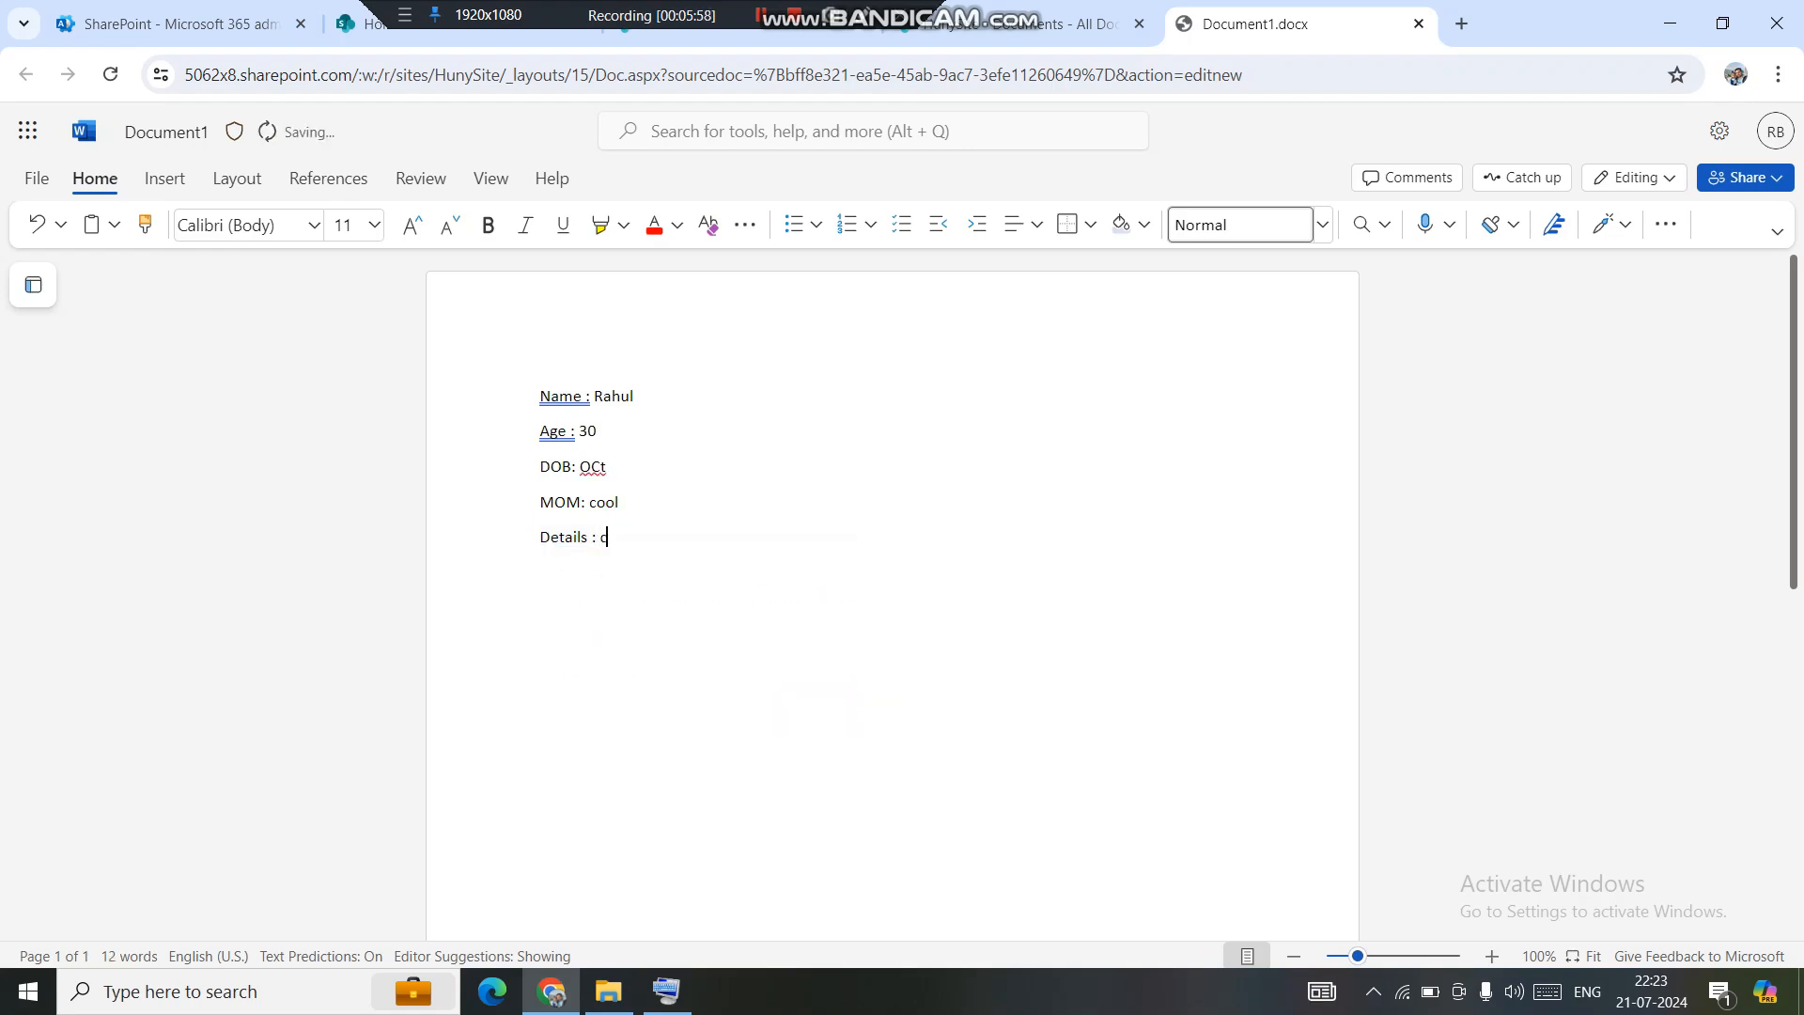
key(BackSpace)
key(BackSpace)
text(ol)
click(1419, 23)
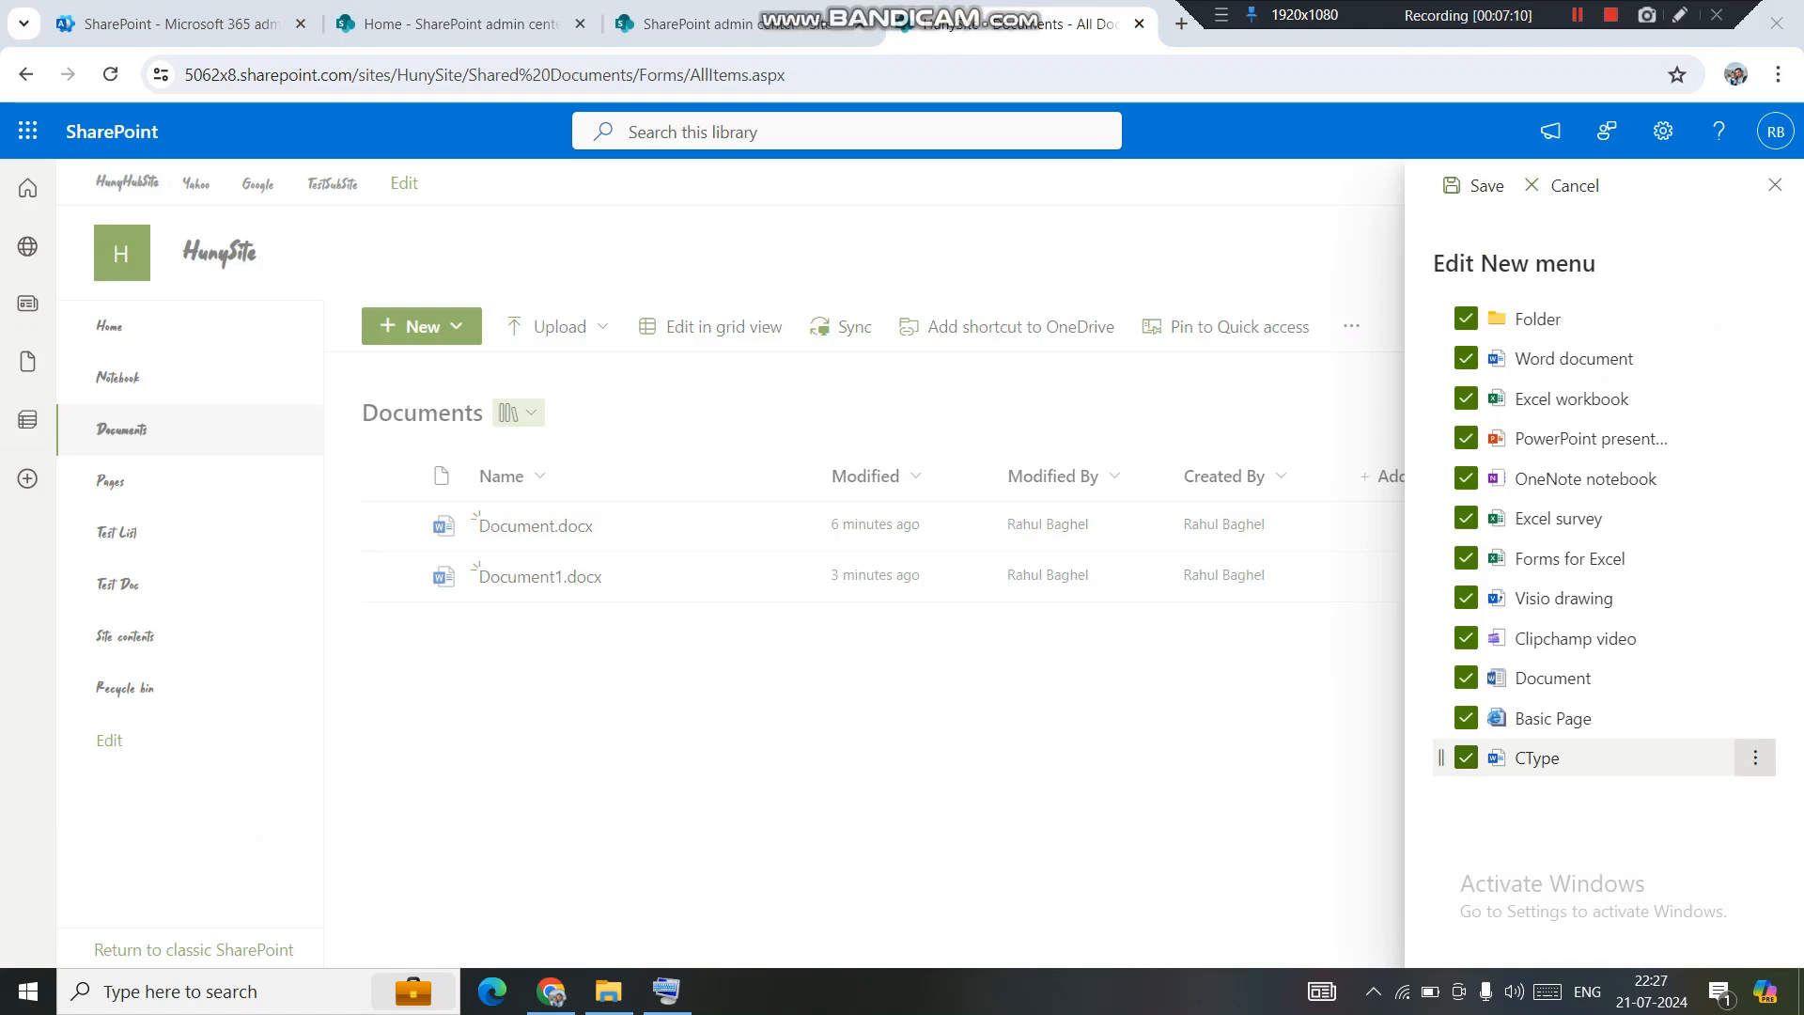
Delete the CType entry from the Edit New menu list and confirm the deletion.
click(1754, 758)
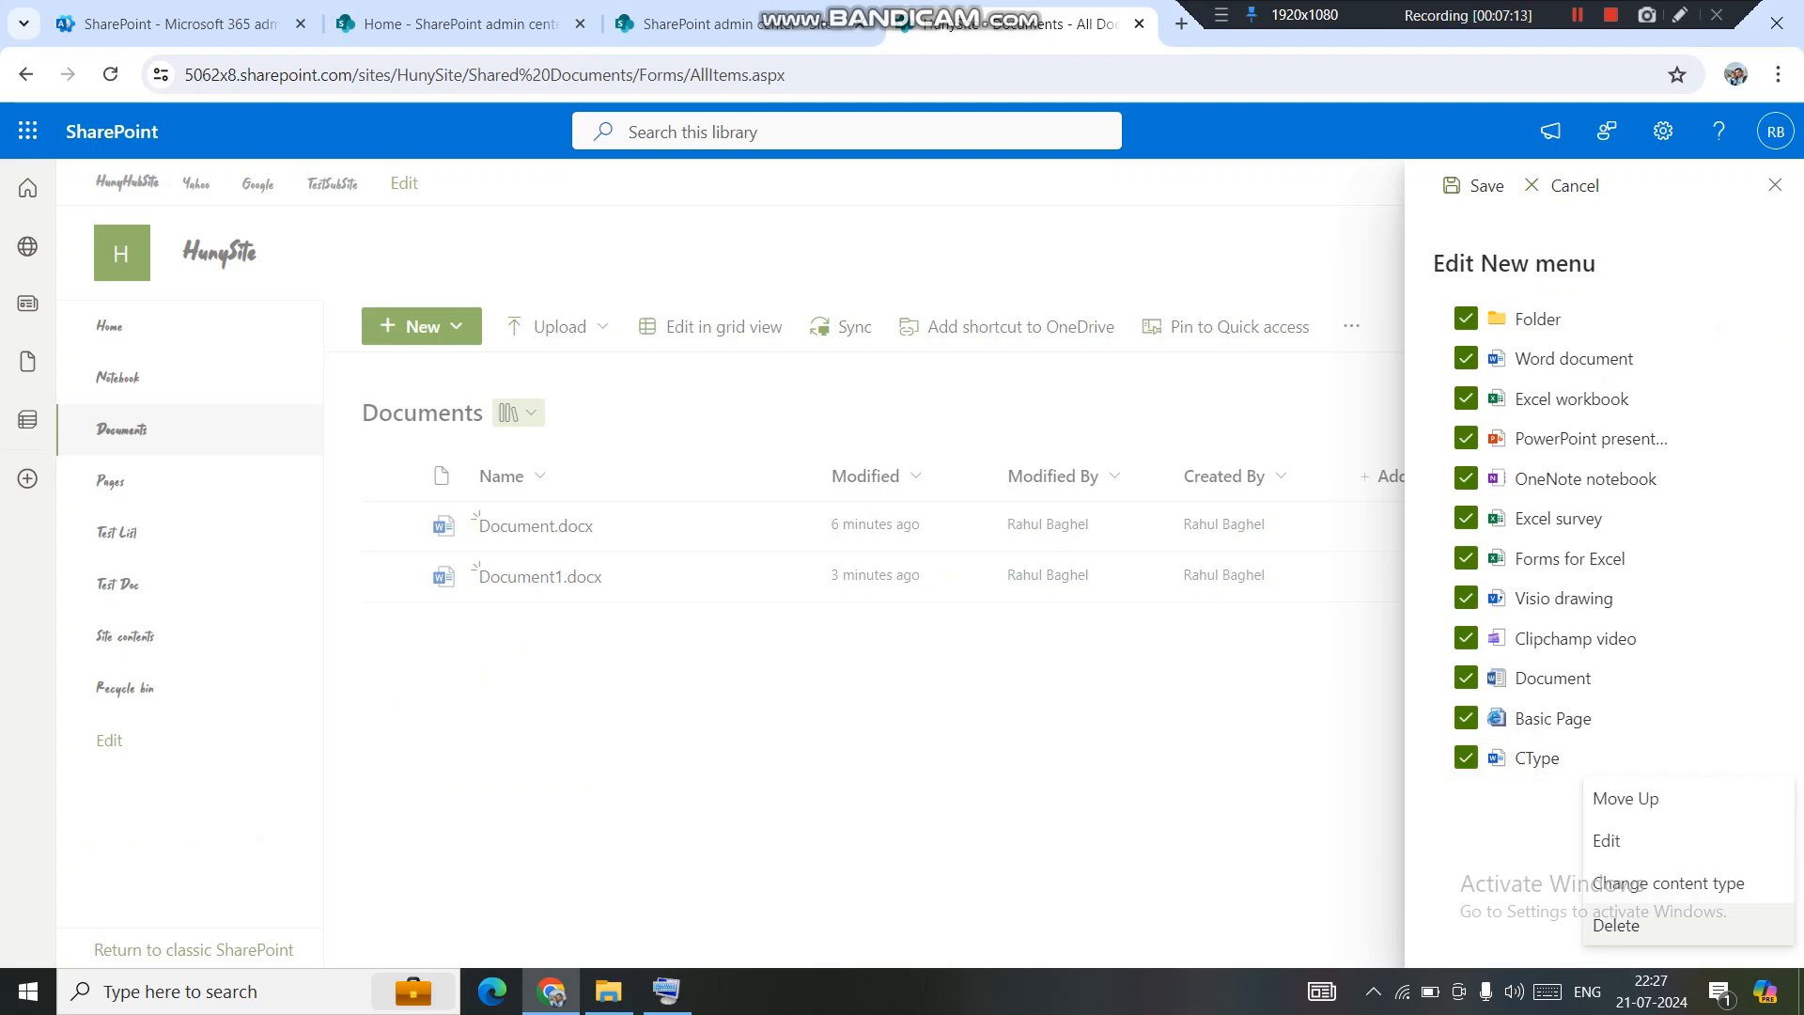
click(1616, 925)
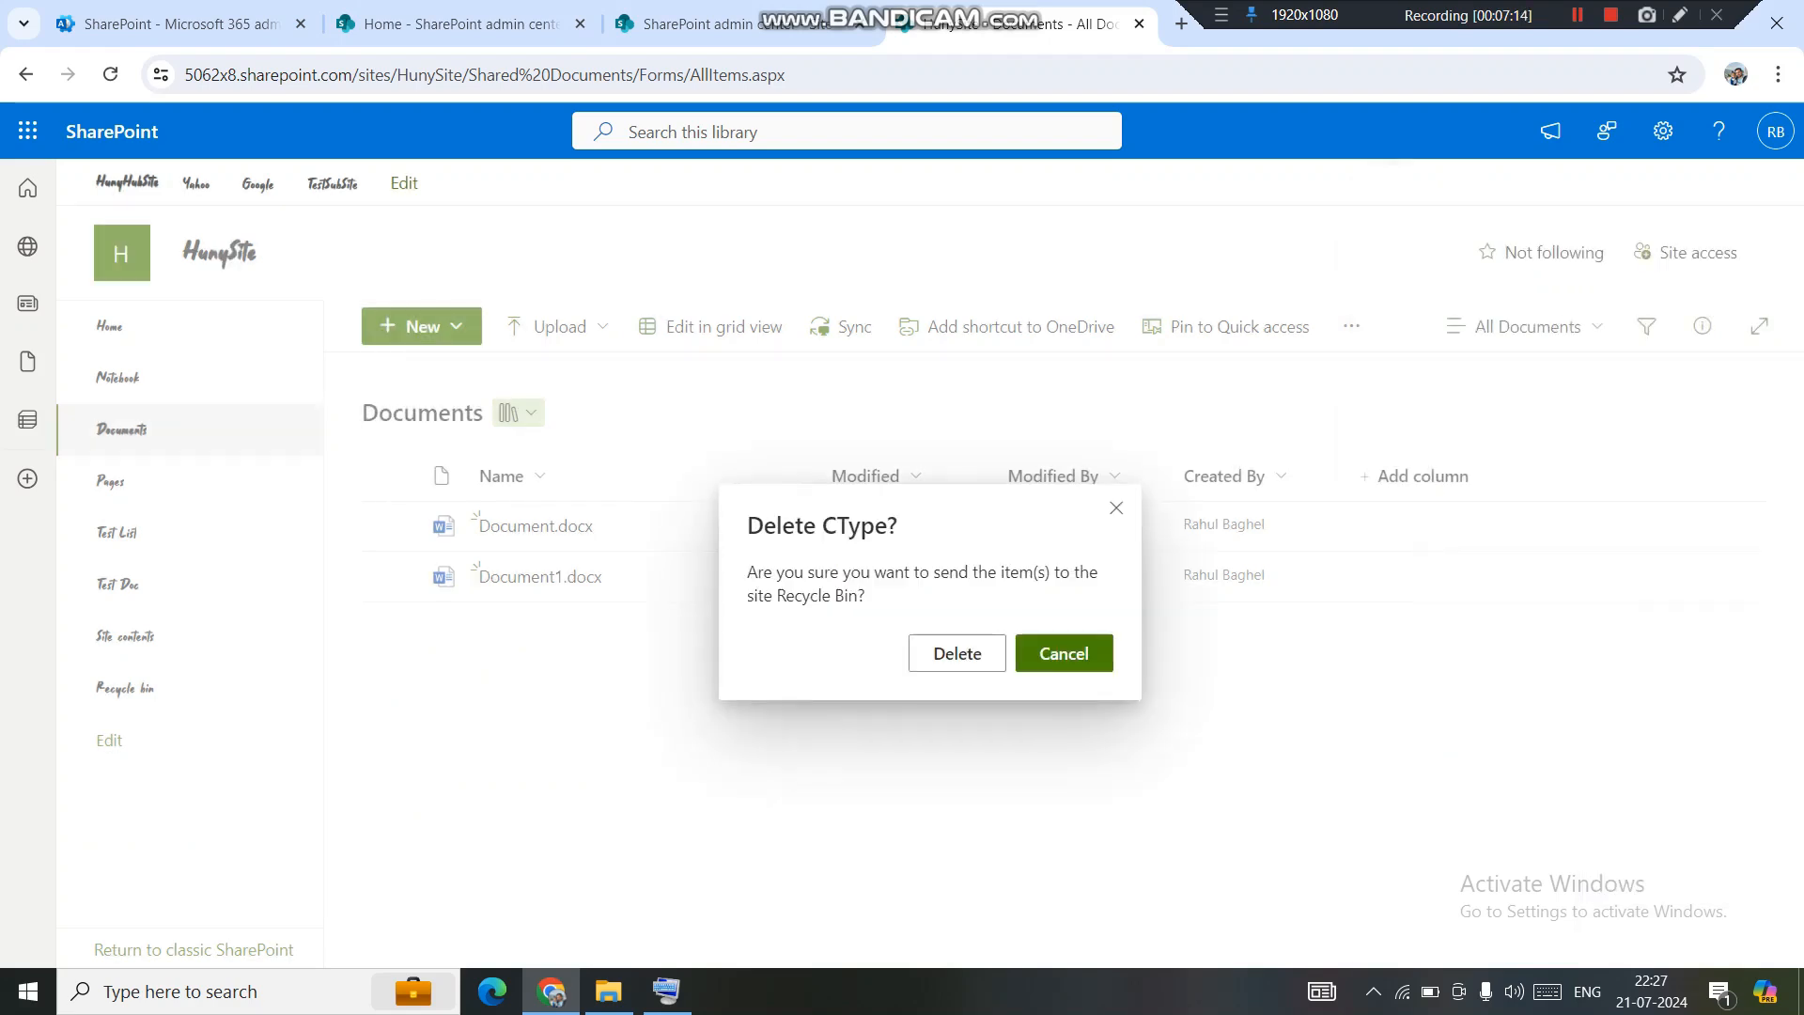
click(956, 653)
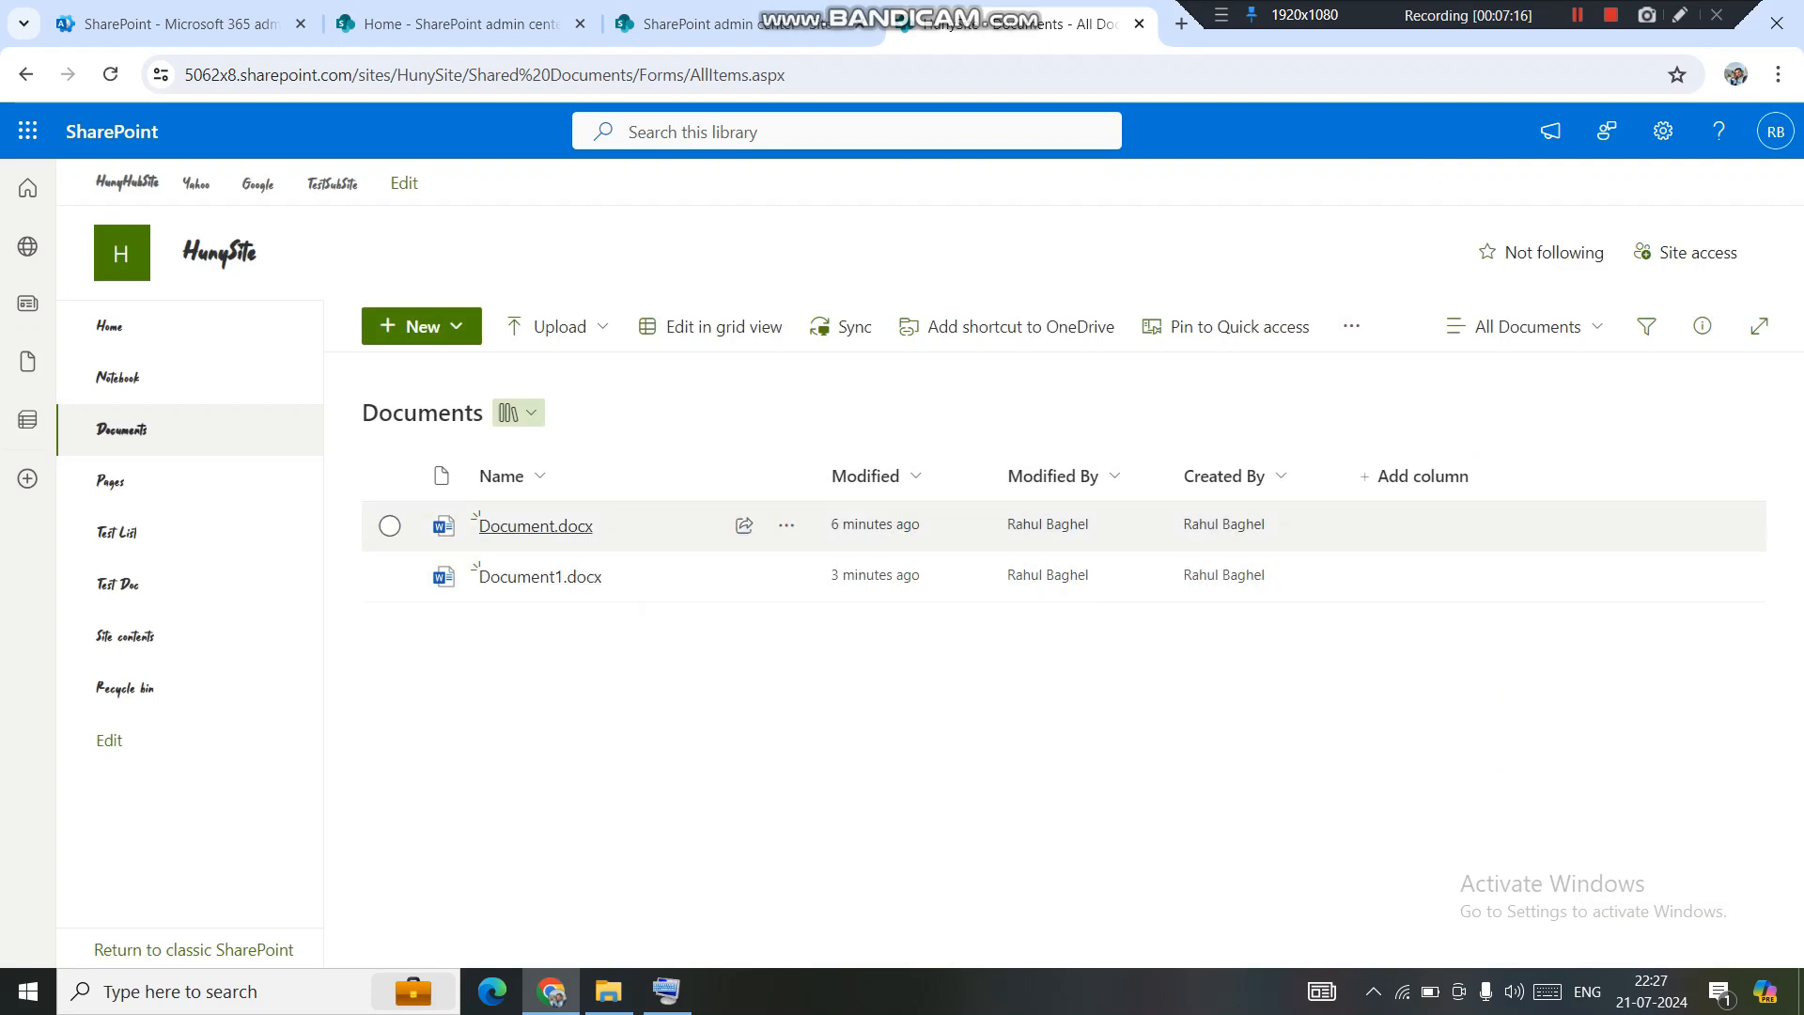
click(110, 74)
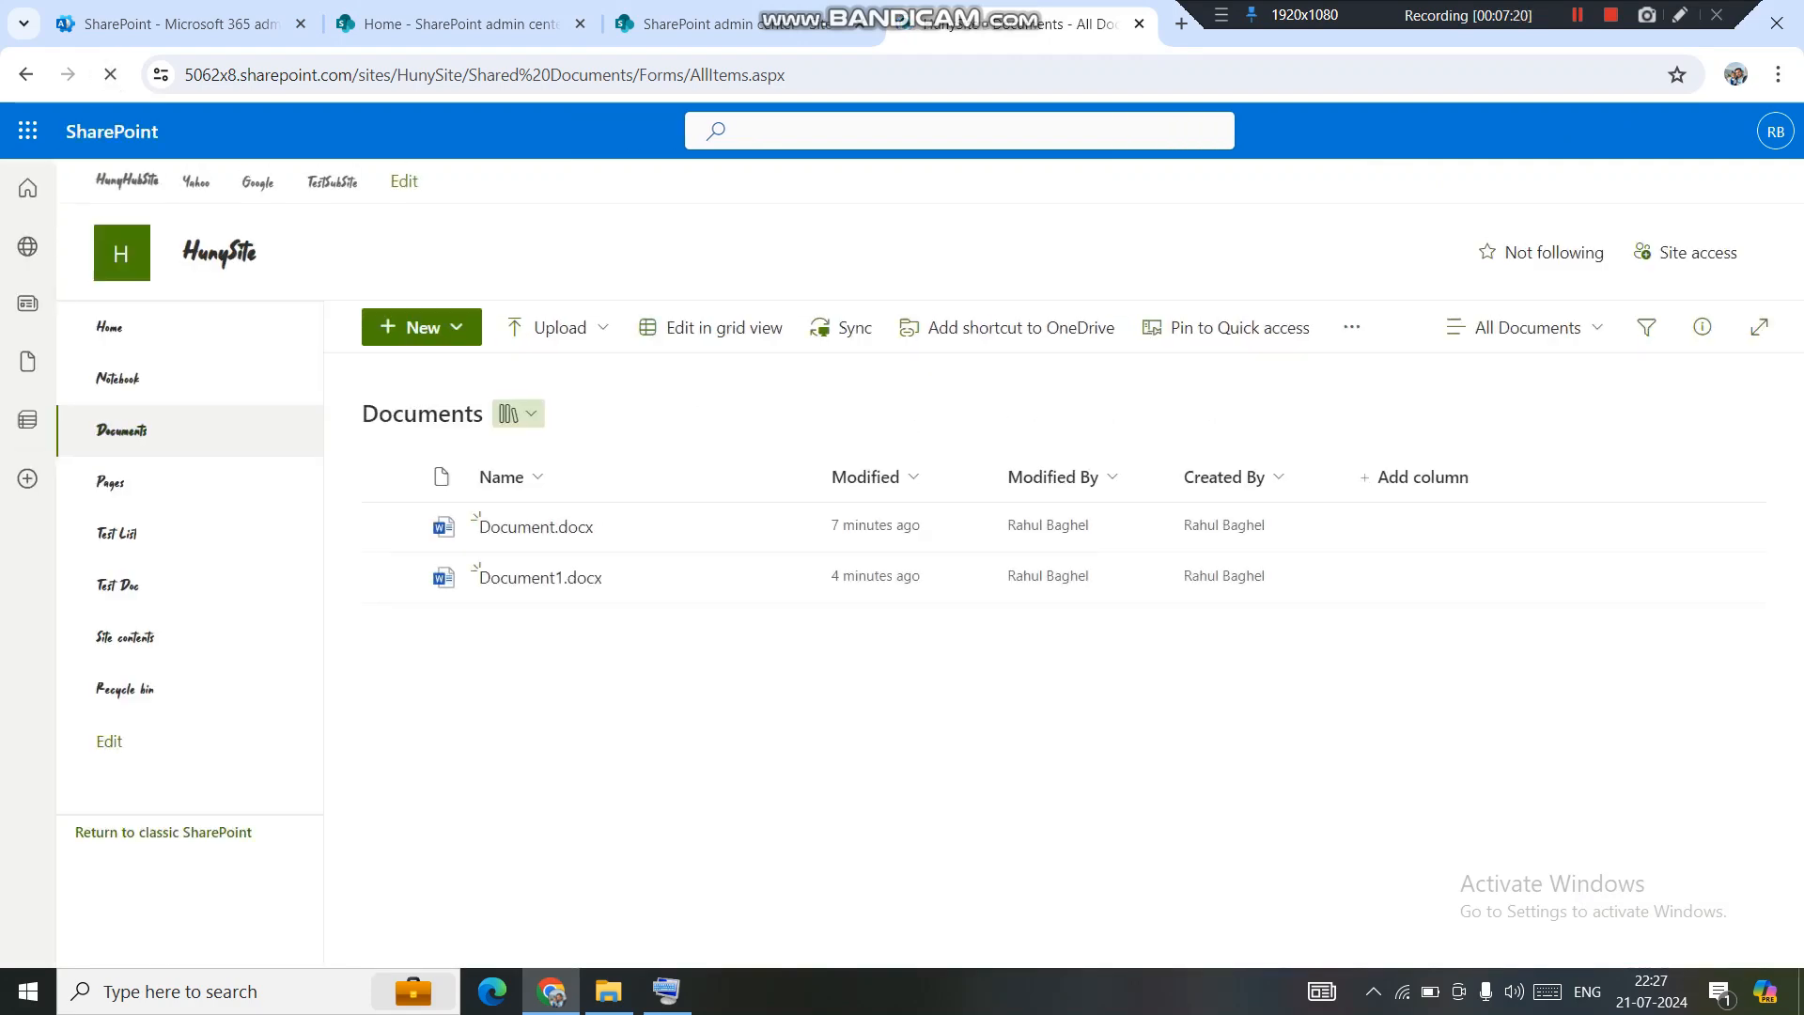
click(422, 327)
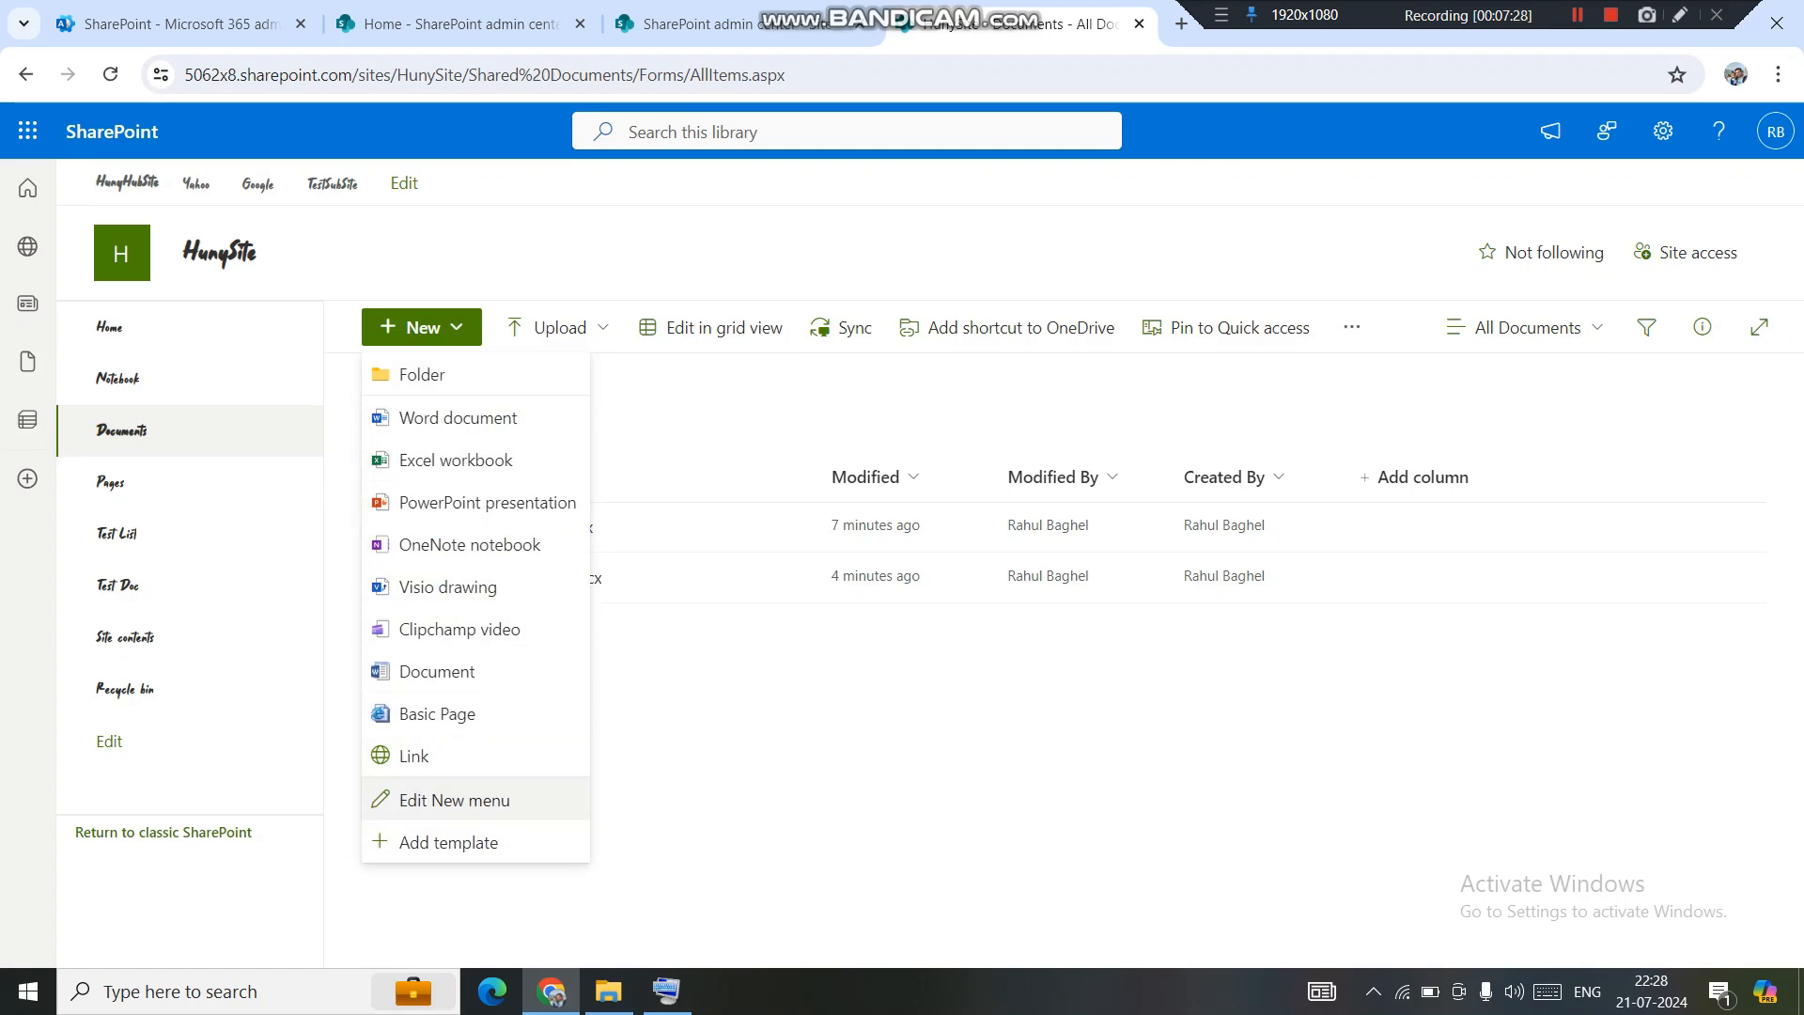
click(454, 800)
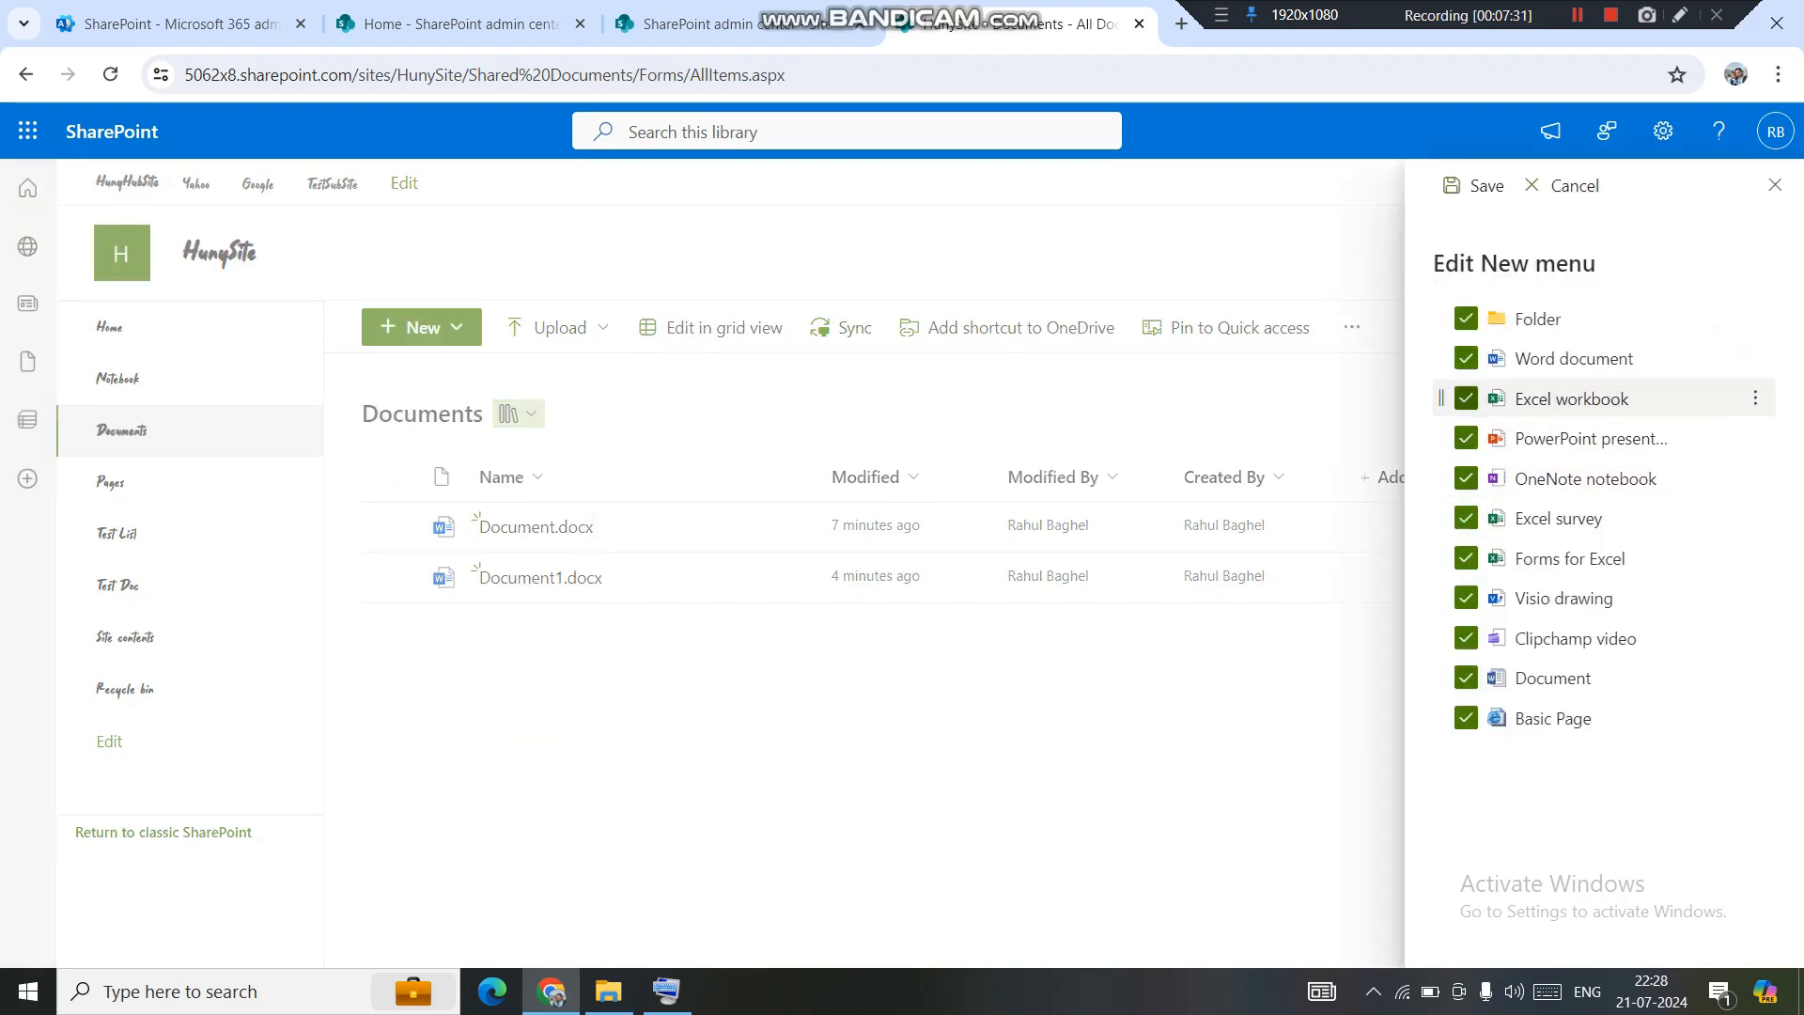